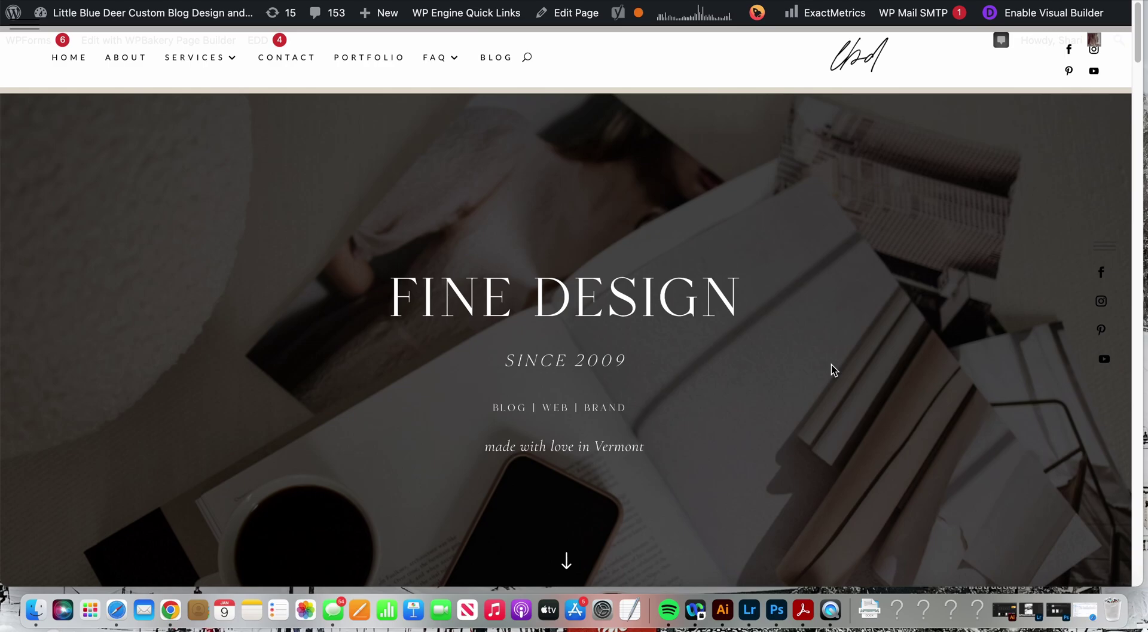
Browse the site's home and About pages and open the Services page.
left_click(1136, 118)
left_click_drag(1136, 118, 1128, 178)
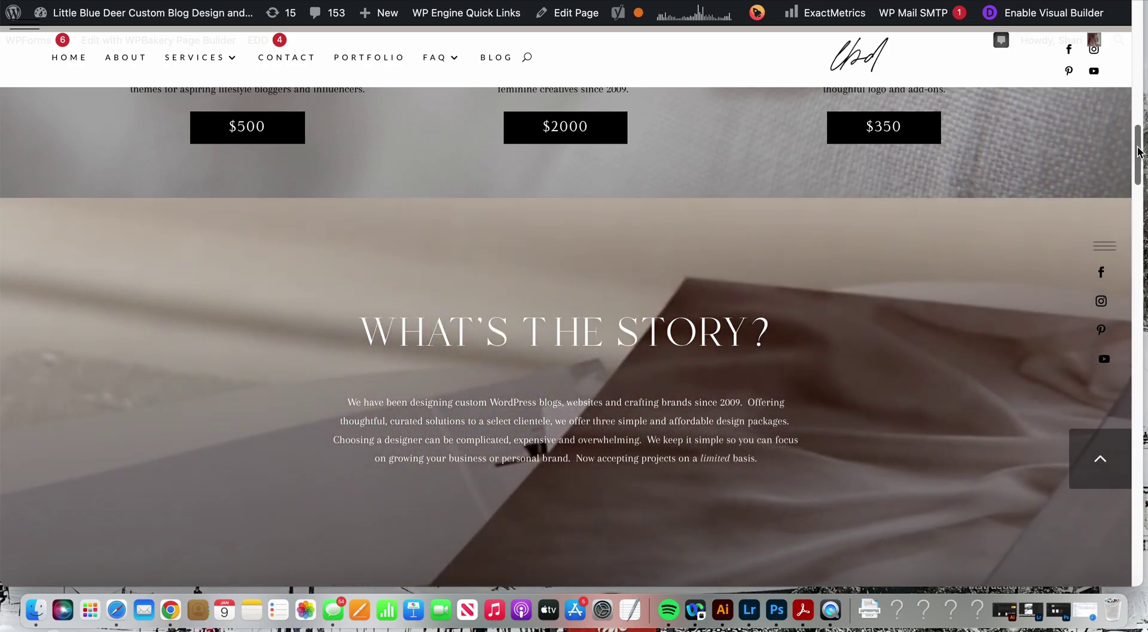
left_click_drag(1138, 151, 1107, 3)
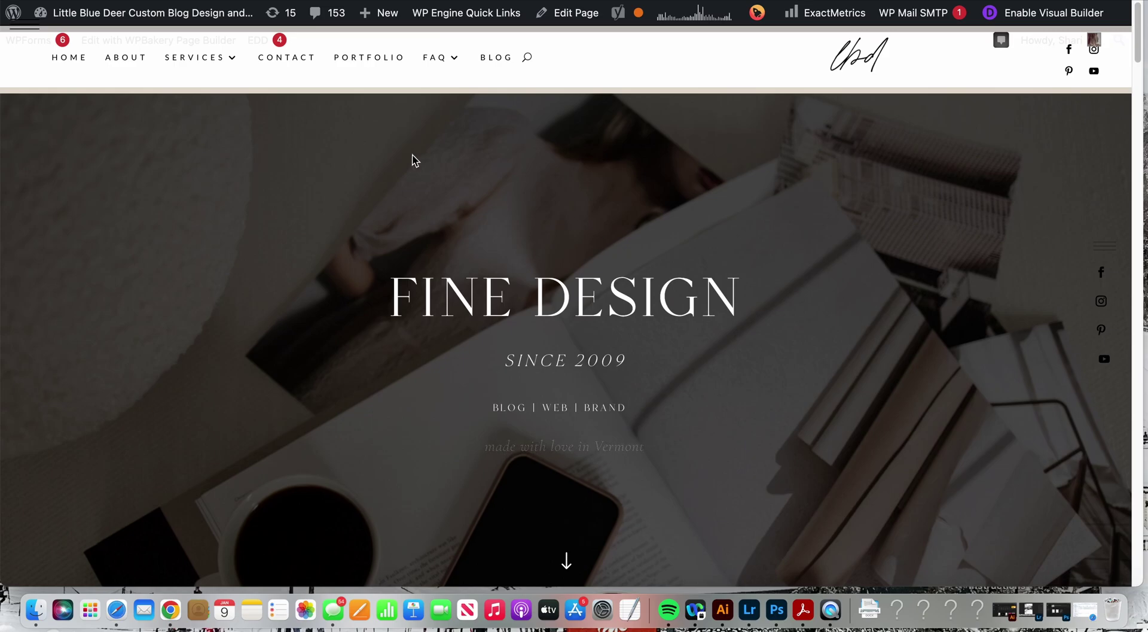
left_click(137, 66)
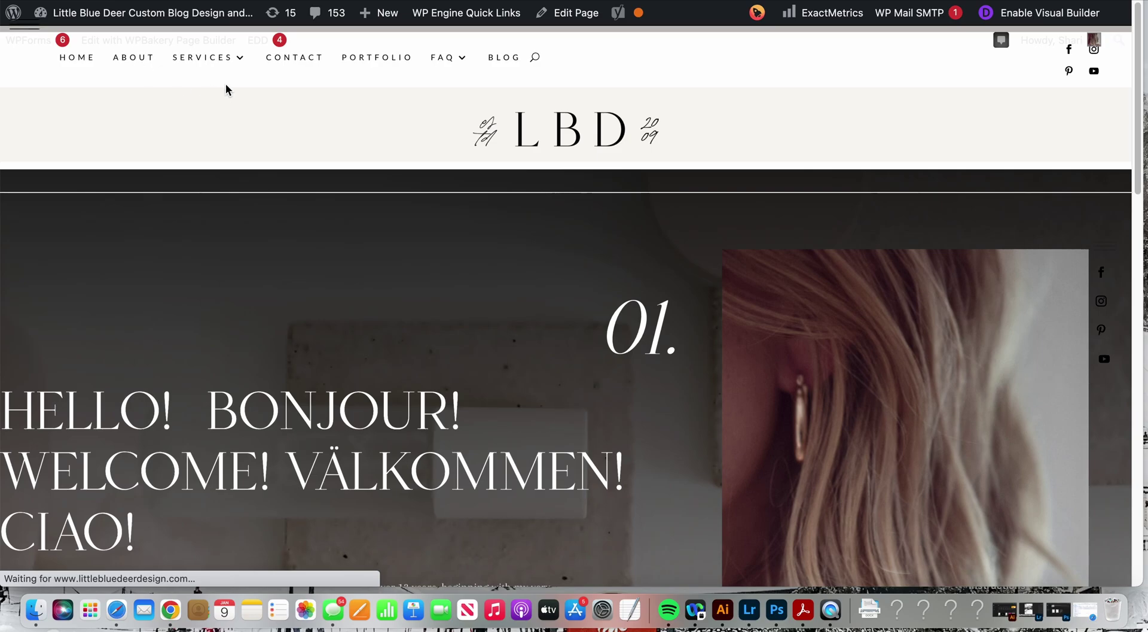
mouse_move(218, 58)
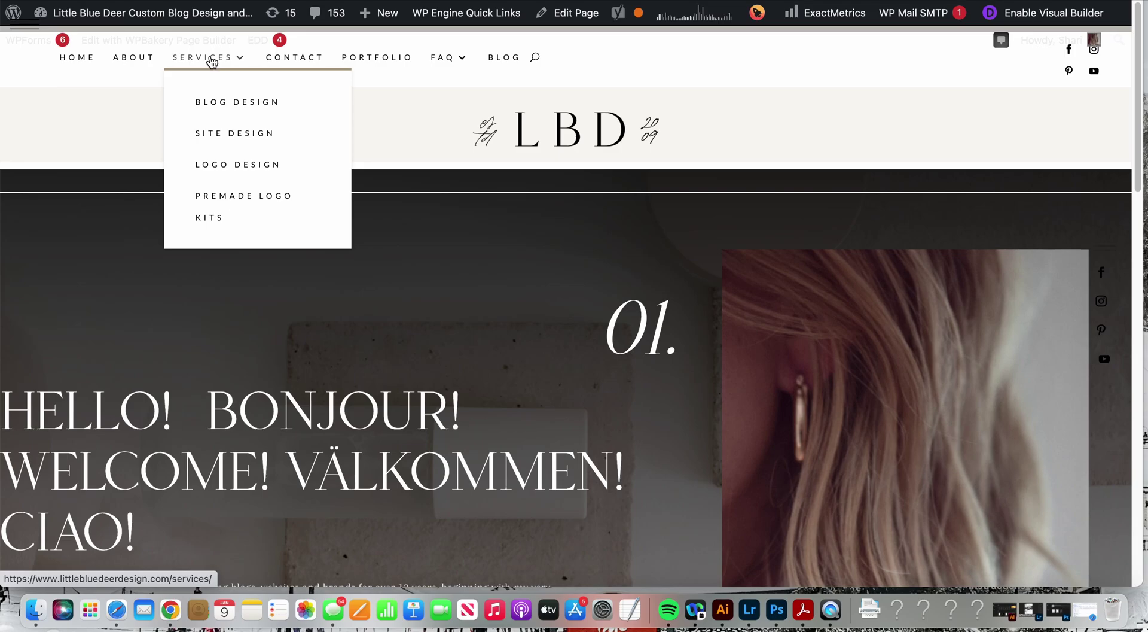
left_click(213, 59)
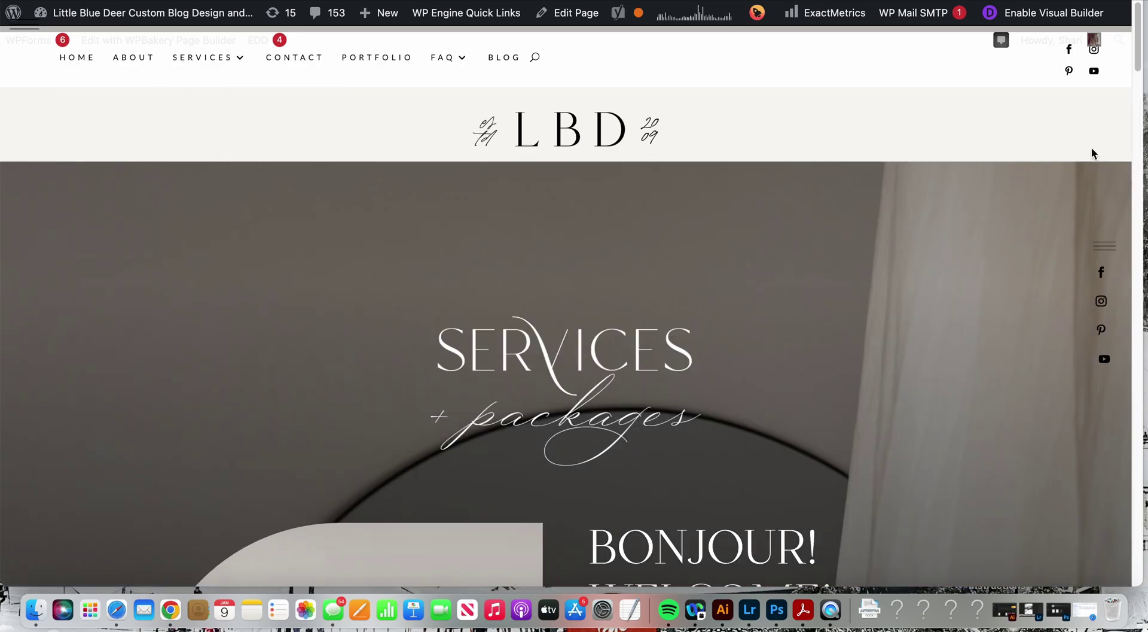
Enable the Visual Builder on the Services page and look through its sections down to the design packages.
left_click_drag(1139, 60, 1134, 35)
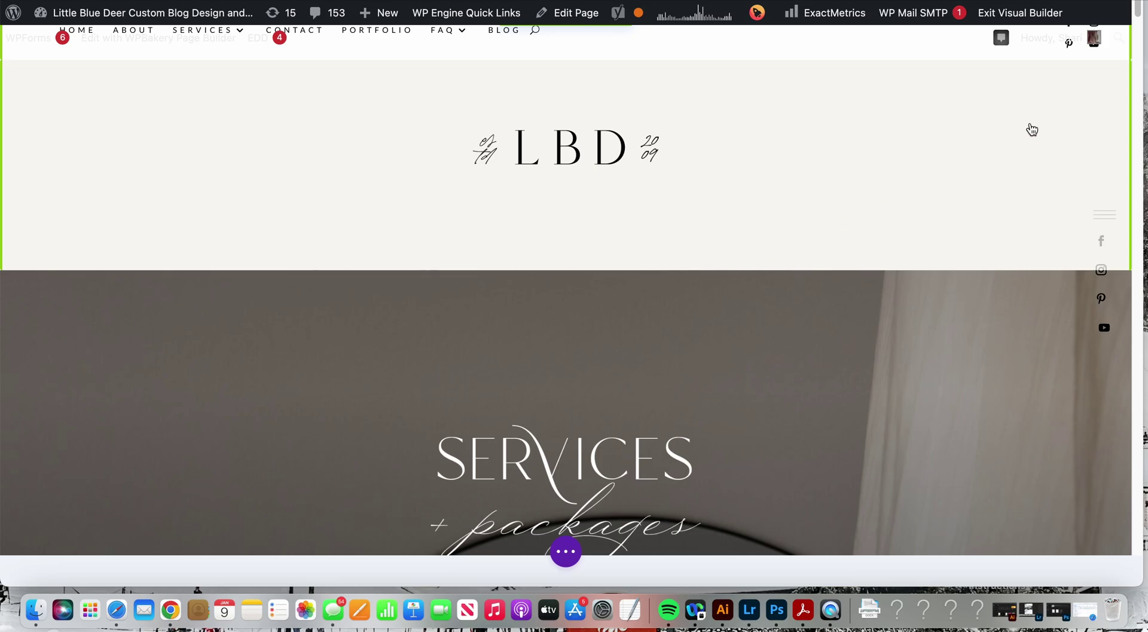
mouse_move(1138, 23)
left_mouse_down()
mouse_move(1137, 69)
mouse_move(1137, 35)
left_mouse_up()
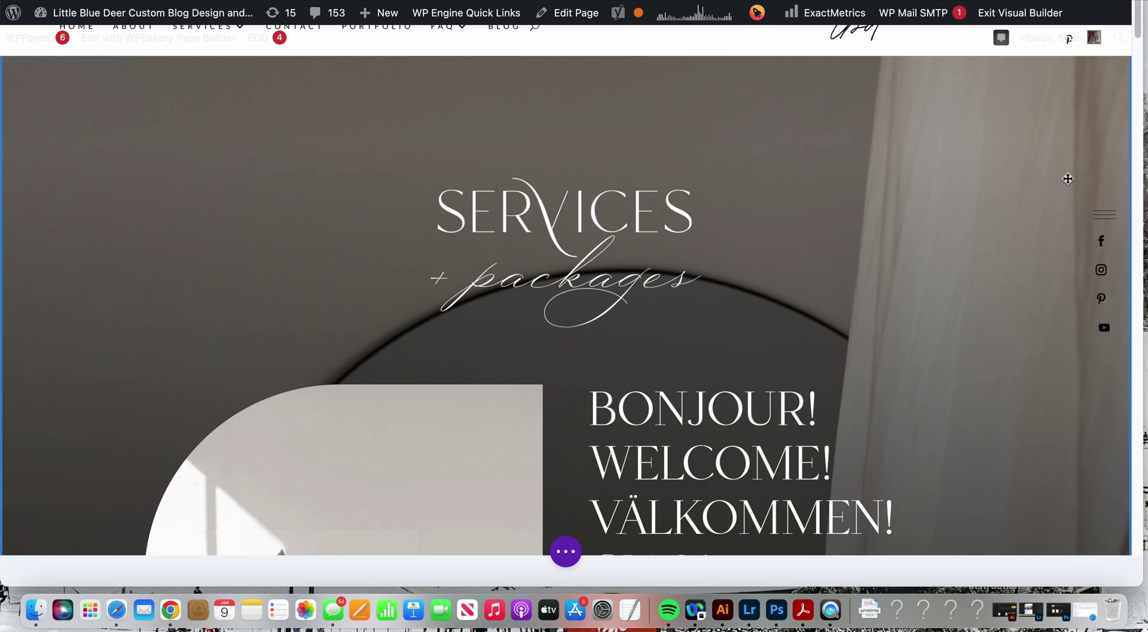
left_click_drag(1136, 35, 1136, 274)
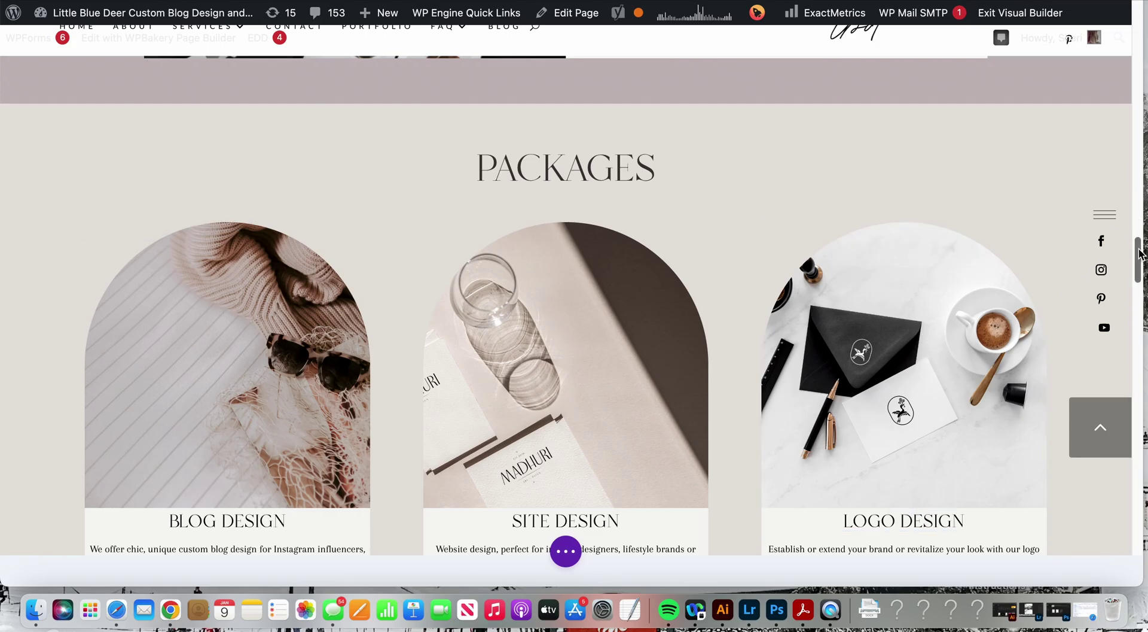
left_click_drag(1136, 250, 1130, 20)
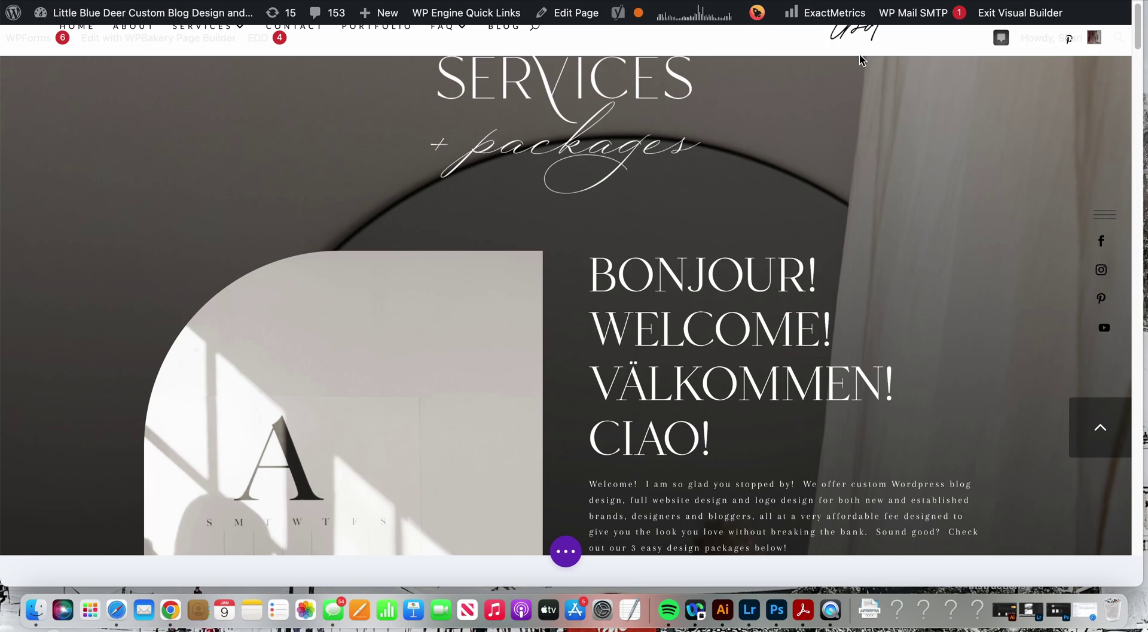
mouse_move(228, 407)
left_click_drag(1136, 36, 1137, 306)
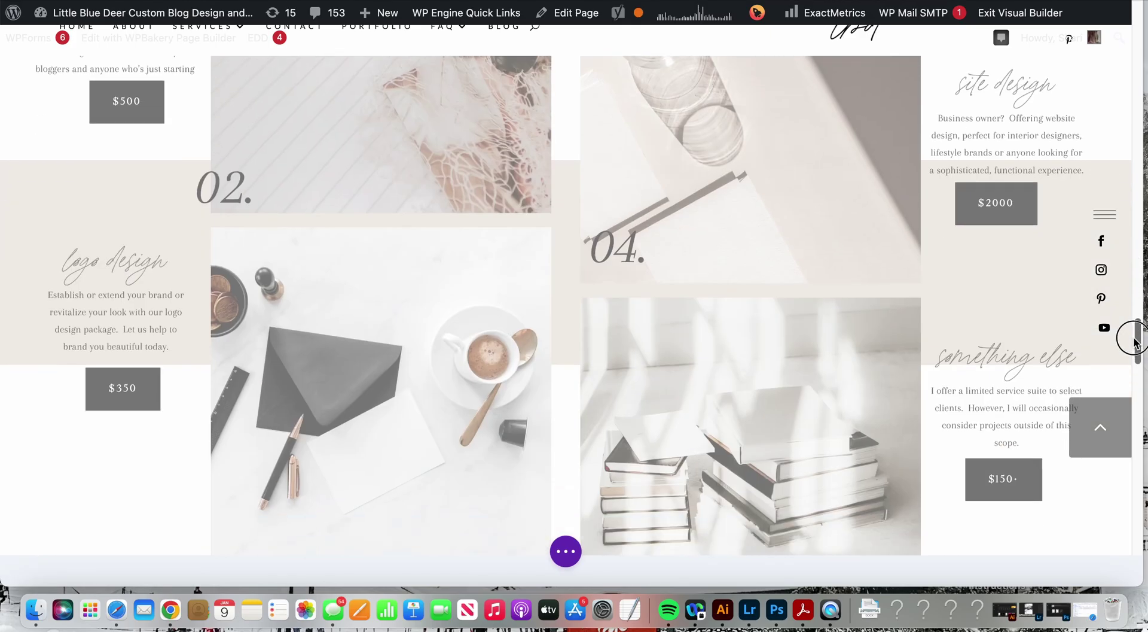
left_click_drag(1134, 341, 1121, 18)
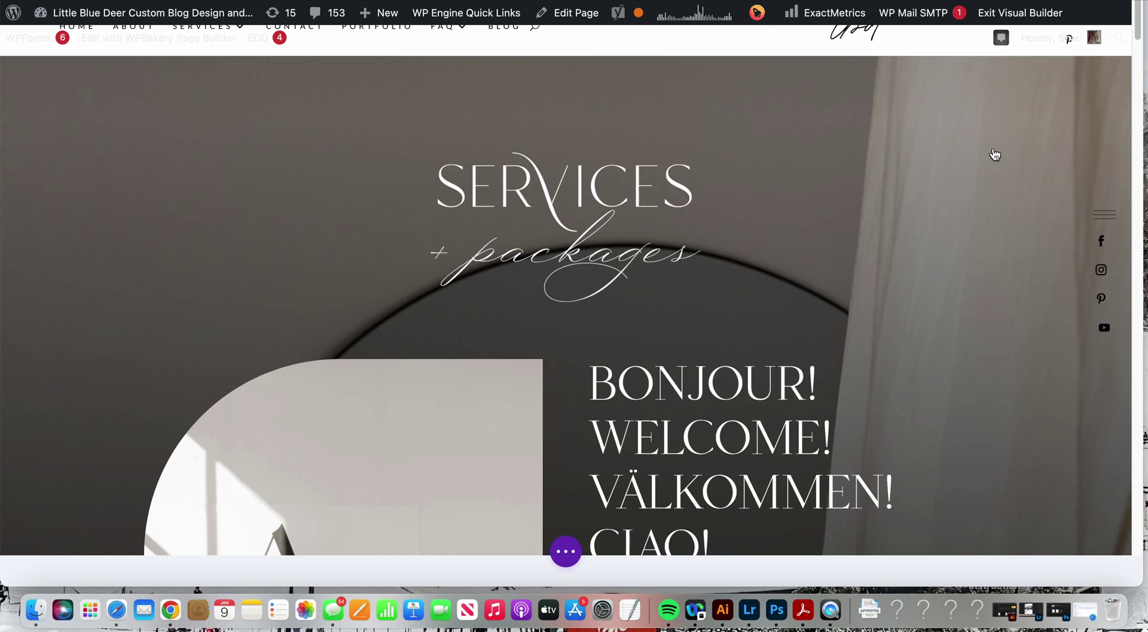
Open the text settings of the greeting heading beside the arched image and set its format to Heading 2.
mouse_move(739, 421)
left_click_drag(1139, 42, 1139, 49)
mouse_move(768, 309)
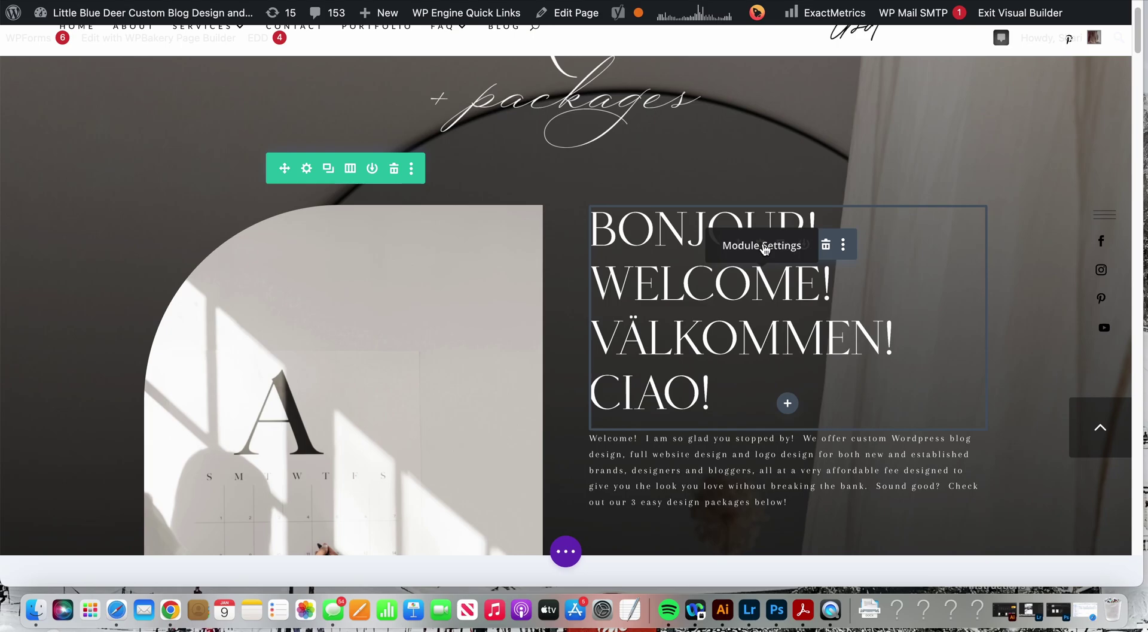
left_click(764, 247)
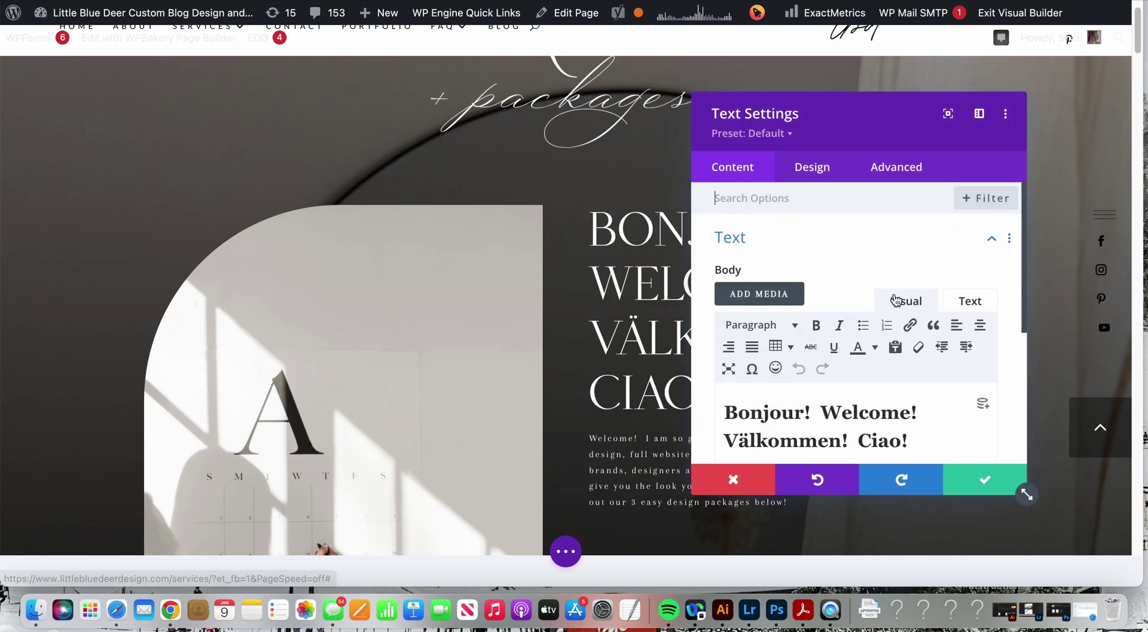
mouse_move(1024, 274)
left_mouse_down()
mouse_move(1020, 310)
mouse_move(1023, 264)
left_mouse_up()
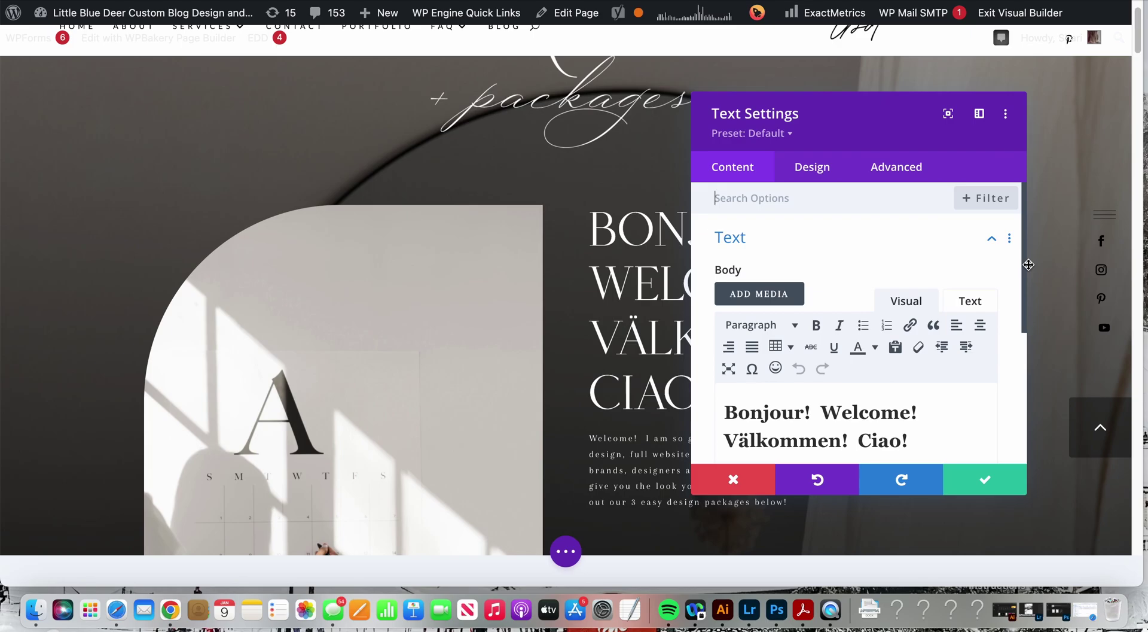
left_click(828, 412)
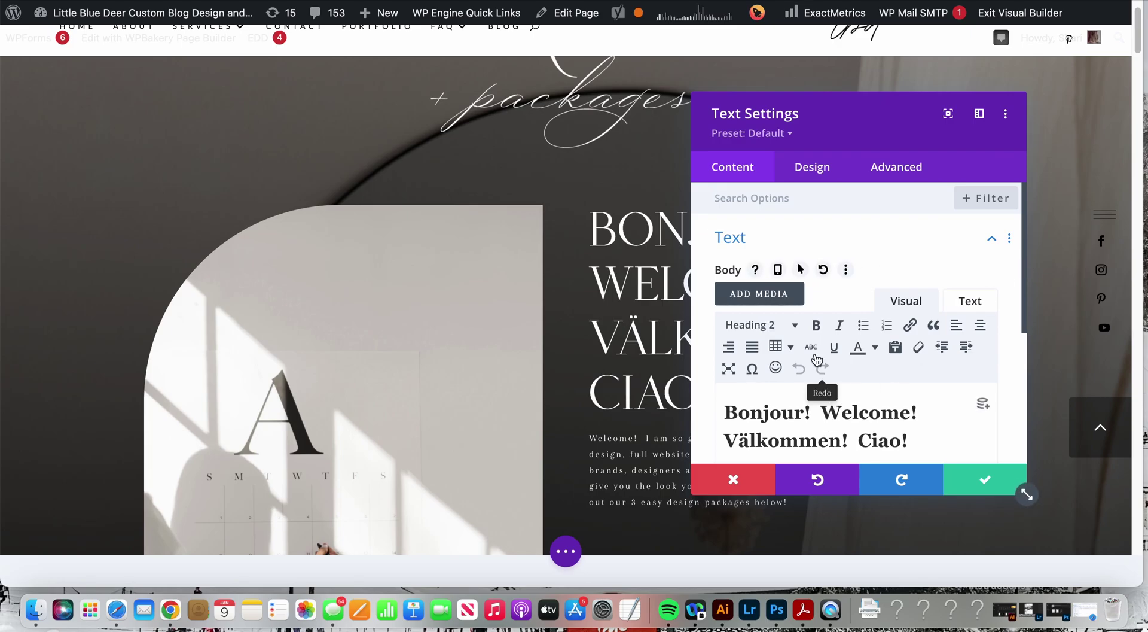
left_click(781, 326)
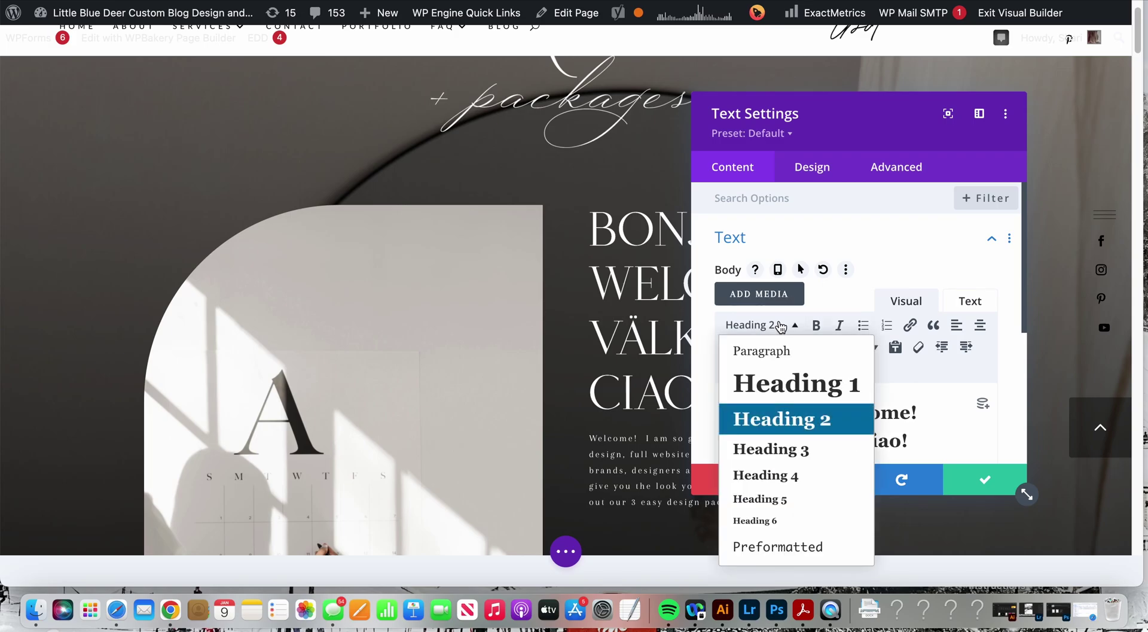
left_click(772, 420)
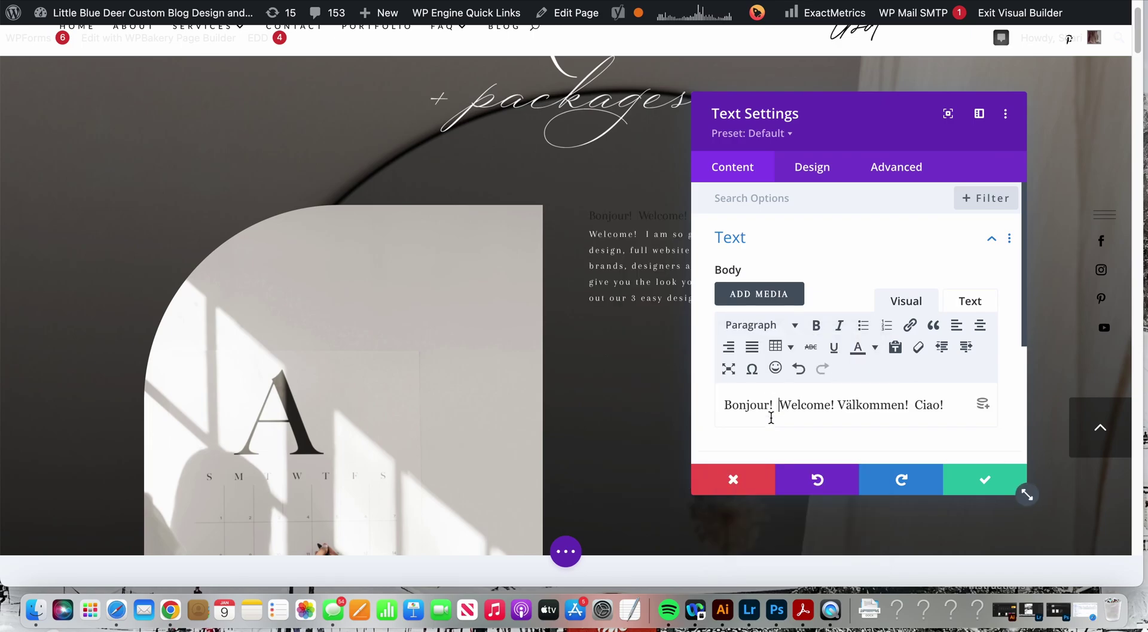
left_click(778, 326)
left_click(801, 420)
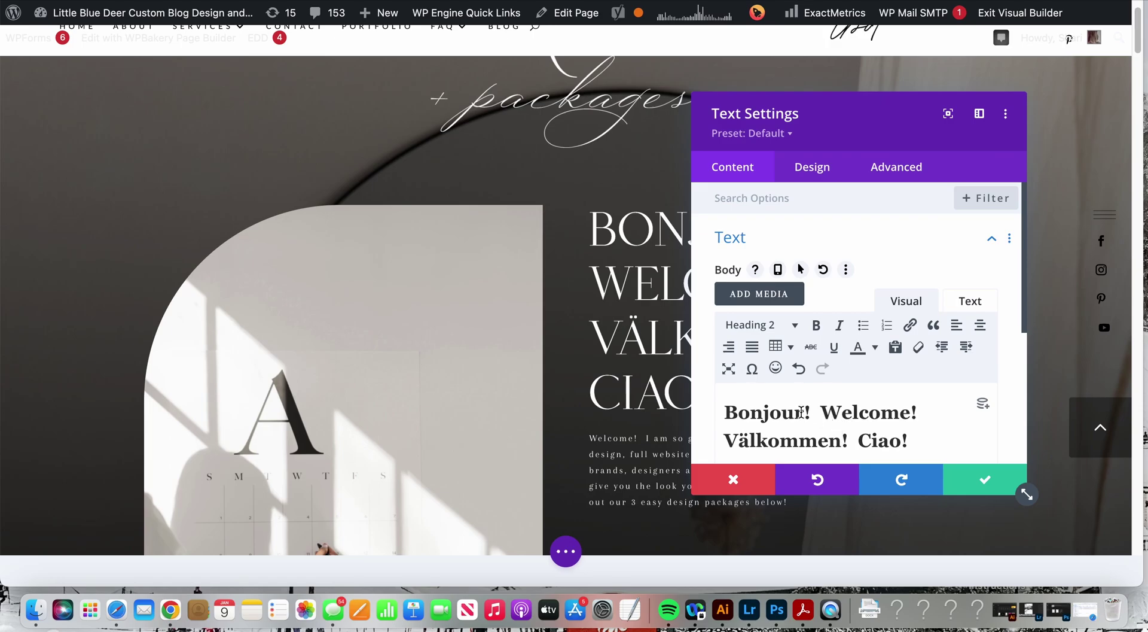
Replace "Bonjour" with "Hola" in the greeting heading, check its HTML source and save the module settings.
left_click_drag(803, 413, 723, 418)
type("Hola")
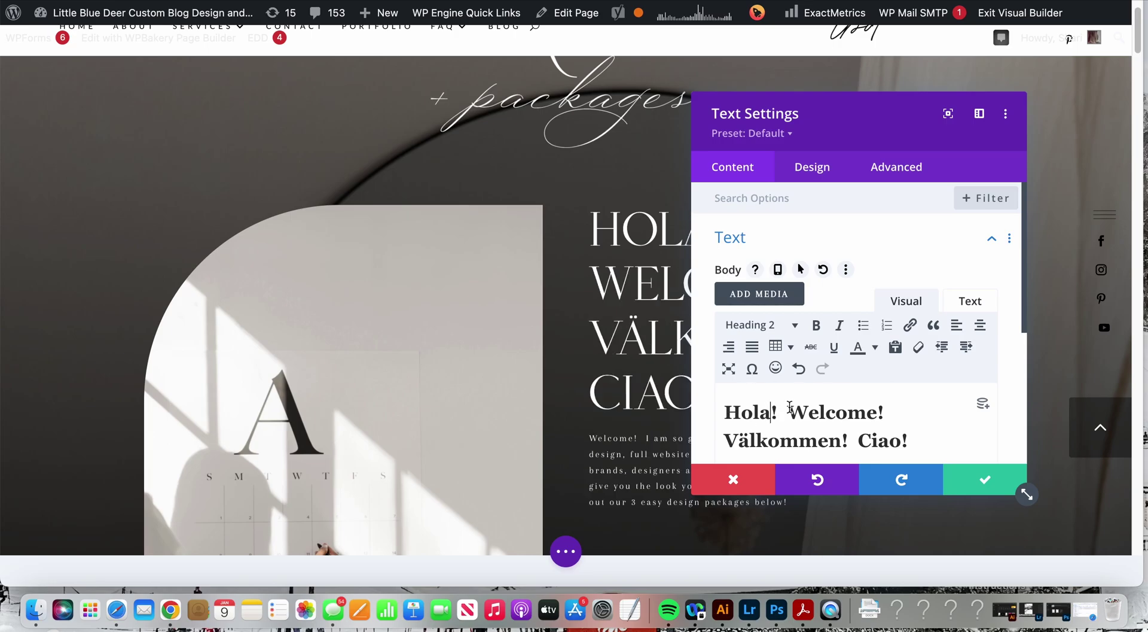
left_click(962, 306)
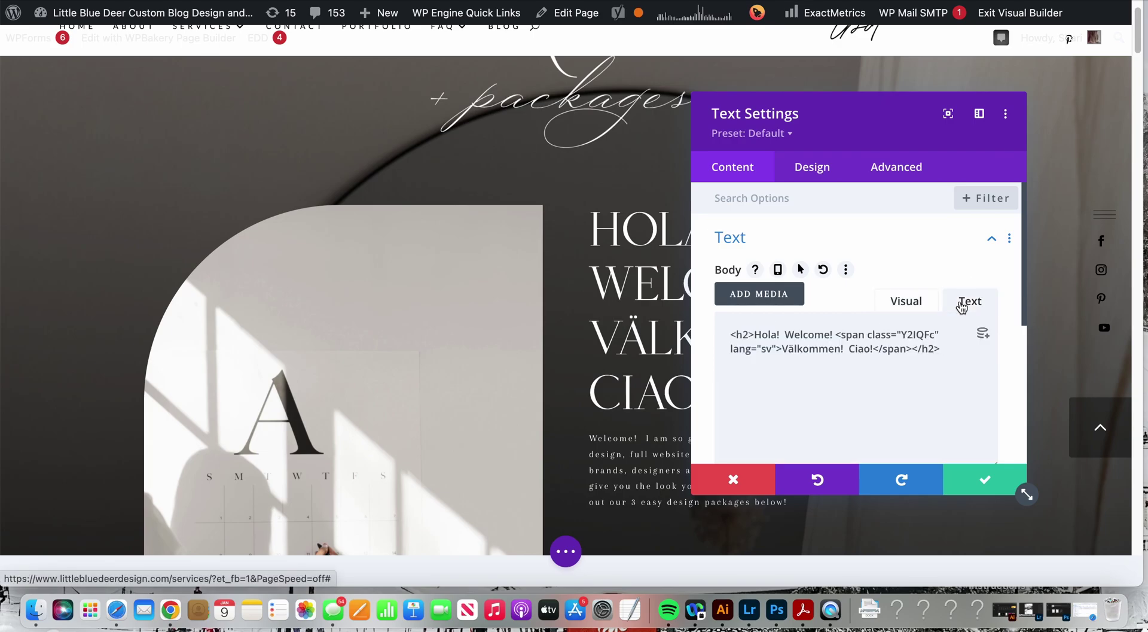
left_click(909, 305)
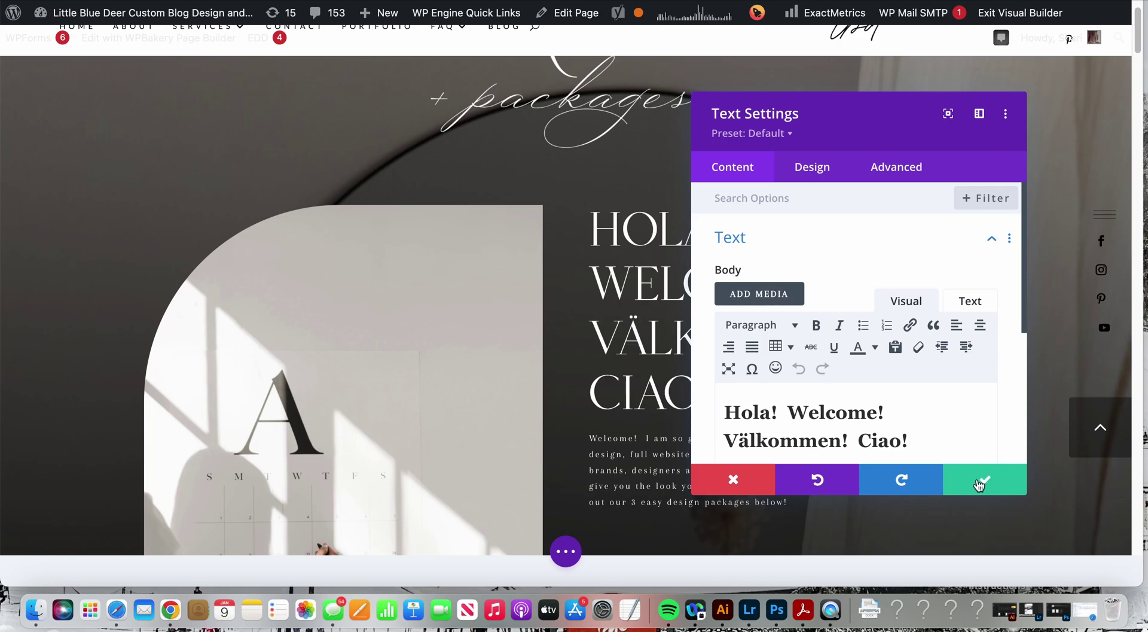
left_click(980, 484)
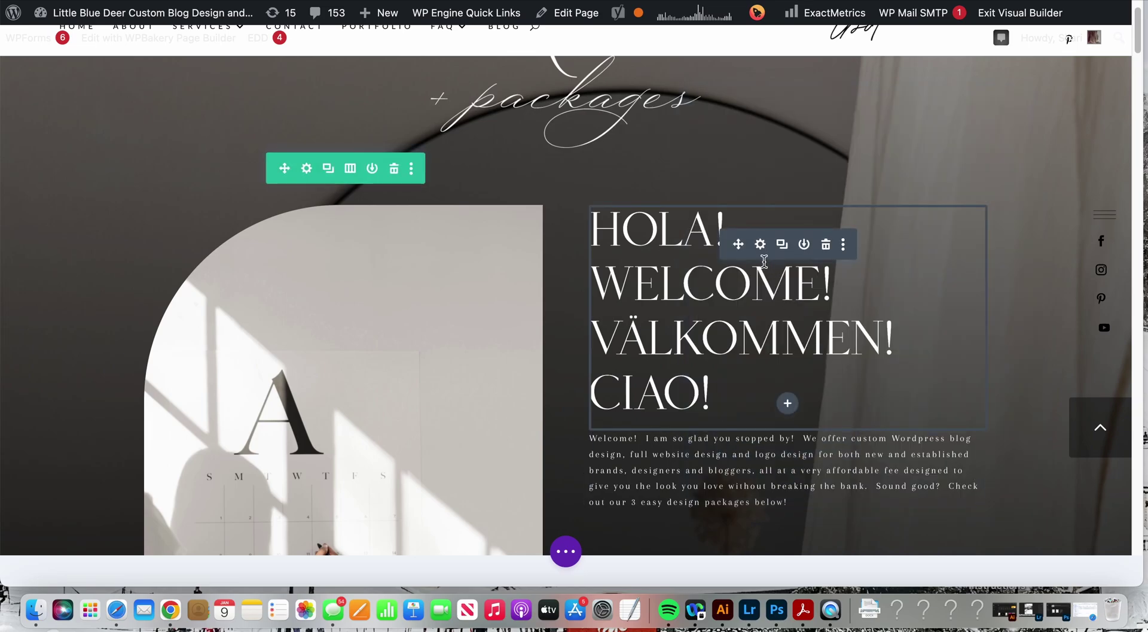
Change "Hola" back to "Bonjour" in the greeting heading and save the module settings.
left_click(761, 249)
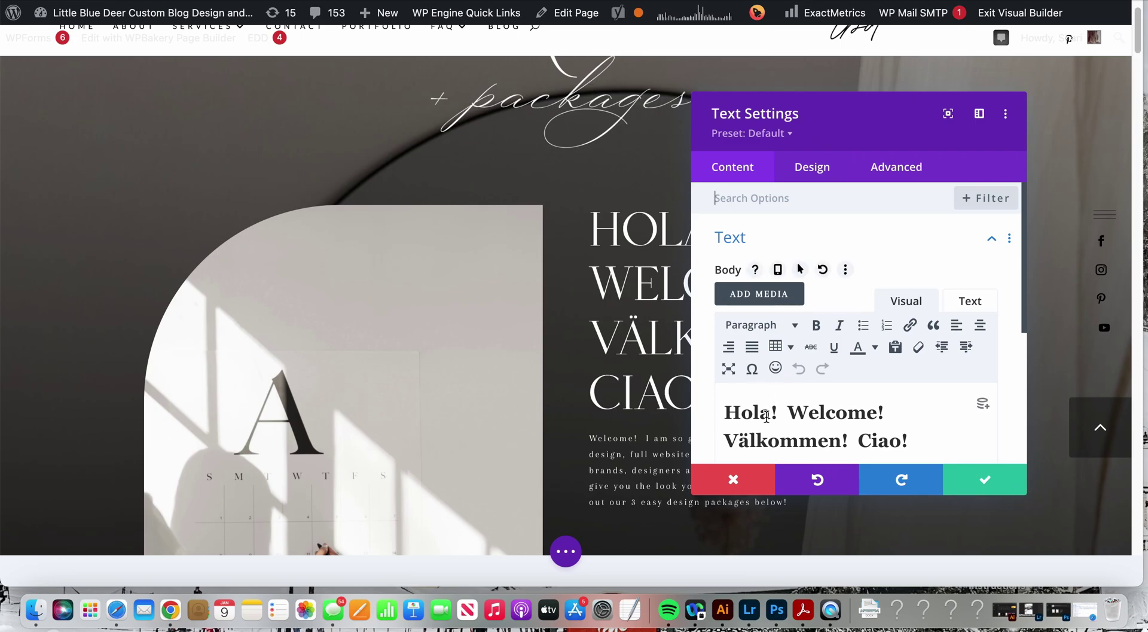
left_click_drag(771, 413, 687, 410)
type("Bonjou")
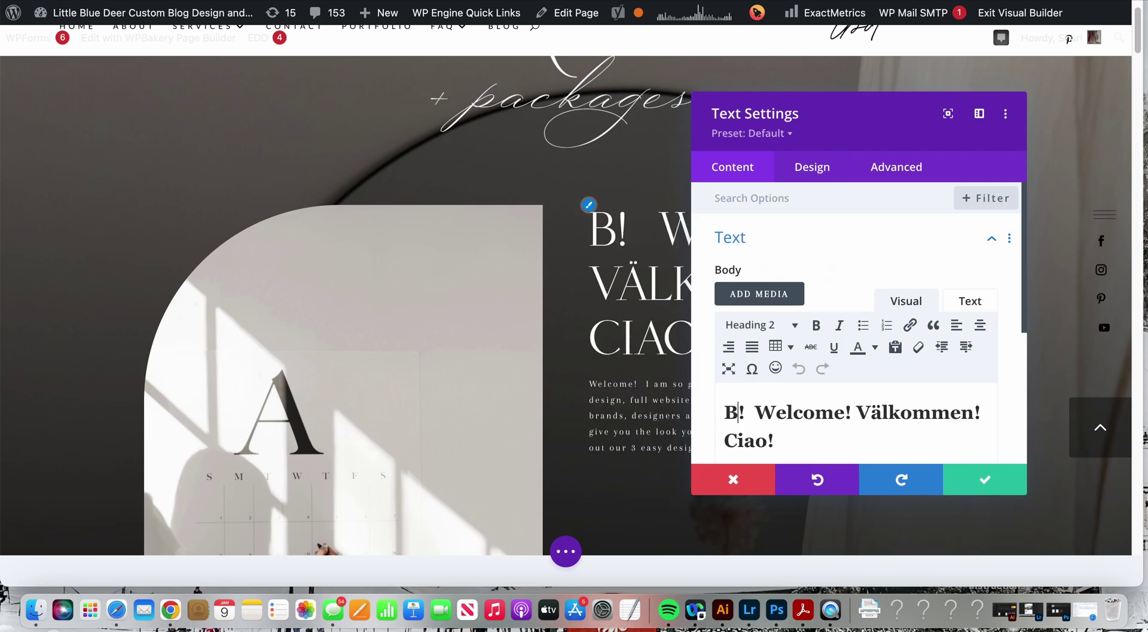
type("r")
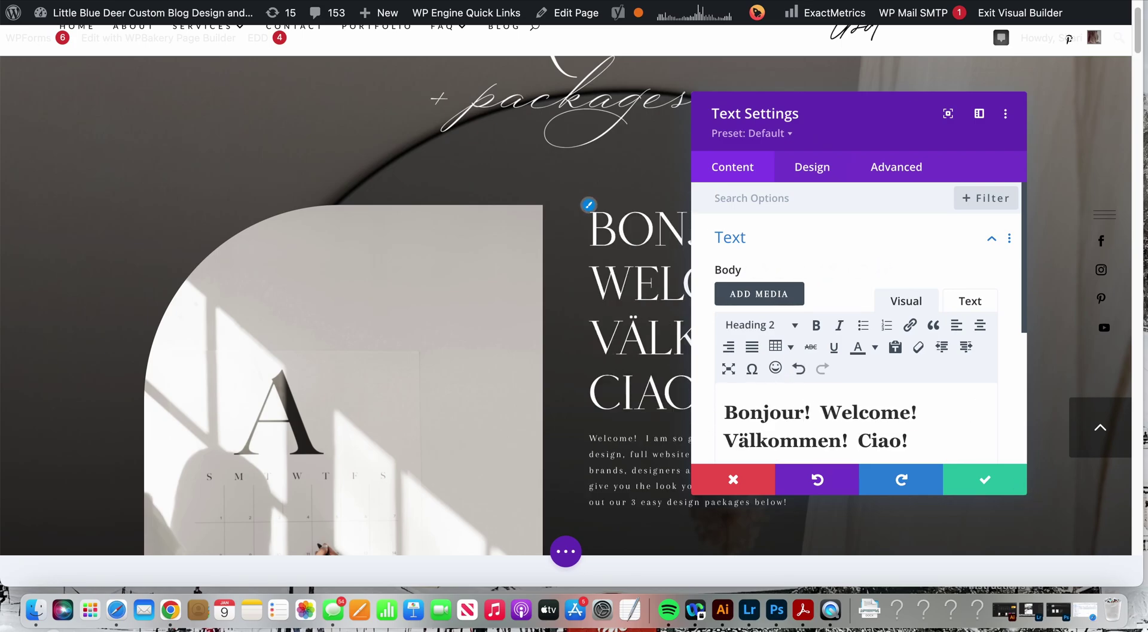
left_click(975, 482)
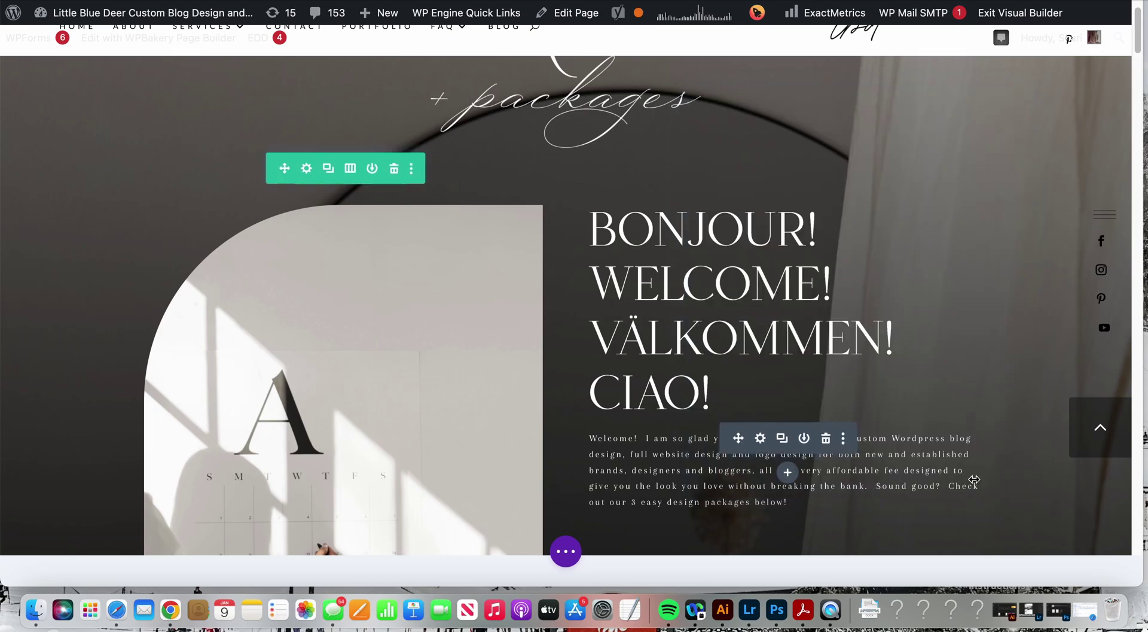
Open the text settings of the welcome paragraph below the greeting heading and examine its body text.
left_click(760, 441)
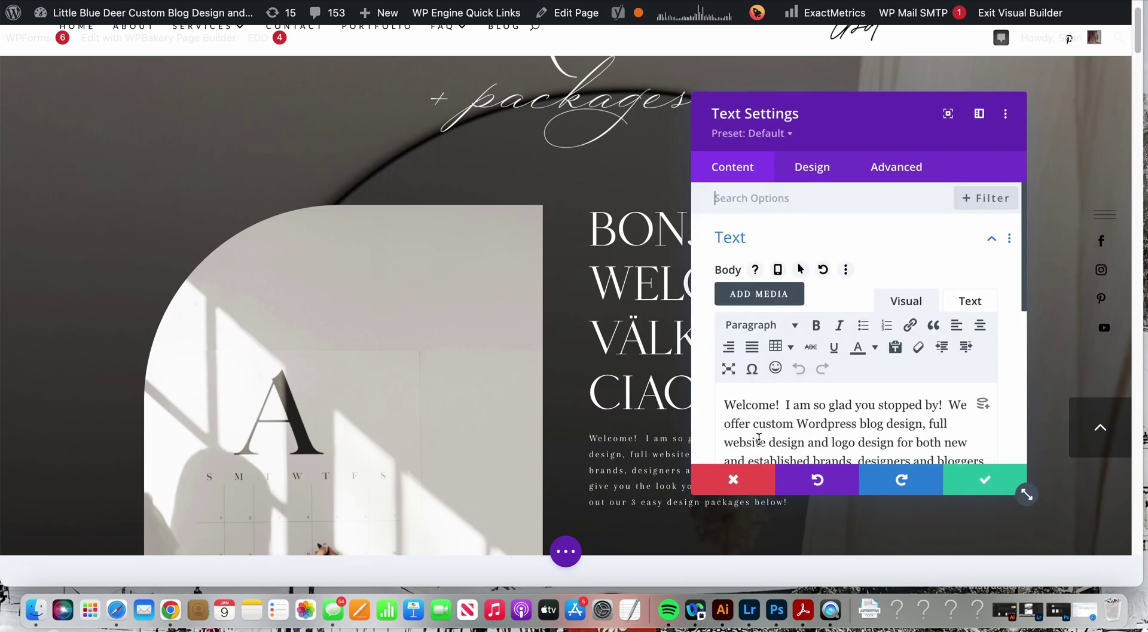
left_click(961, 479)
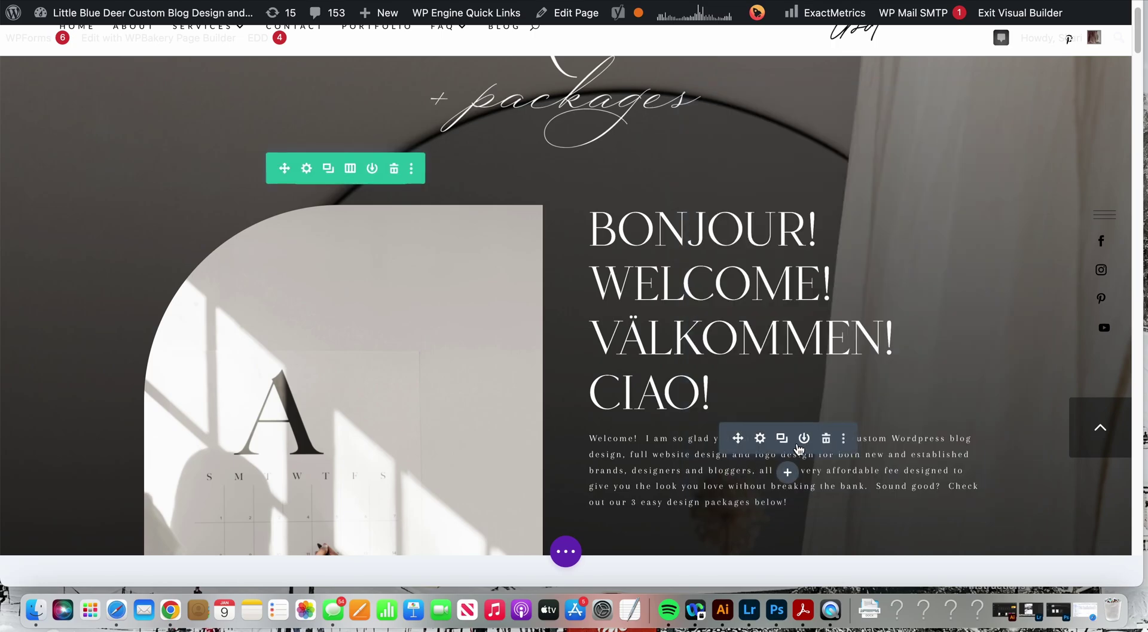
left_click(760, 440)
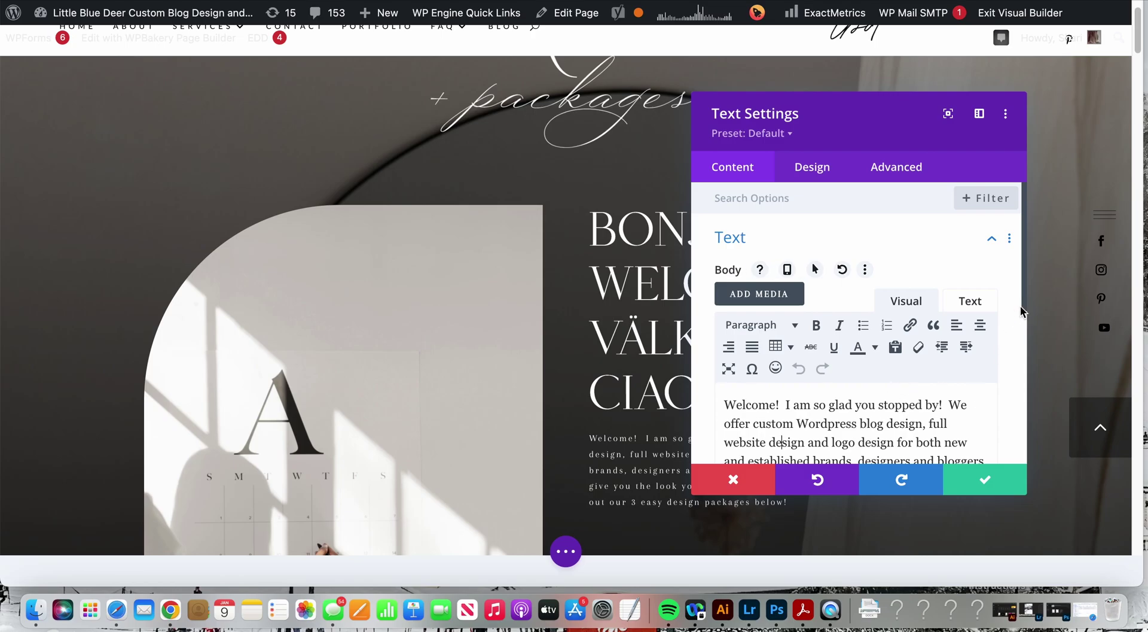
scroll(1017, 308, "down", 2)
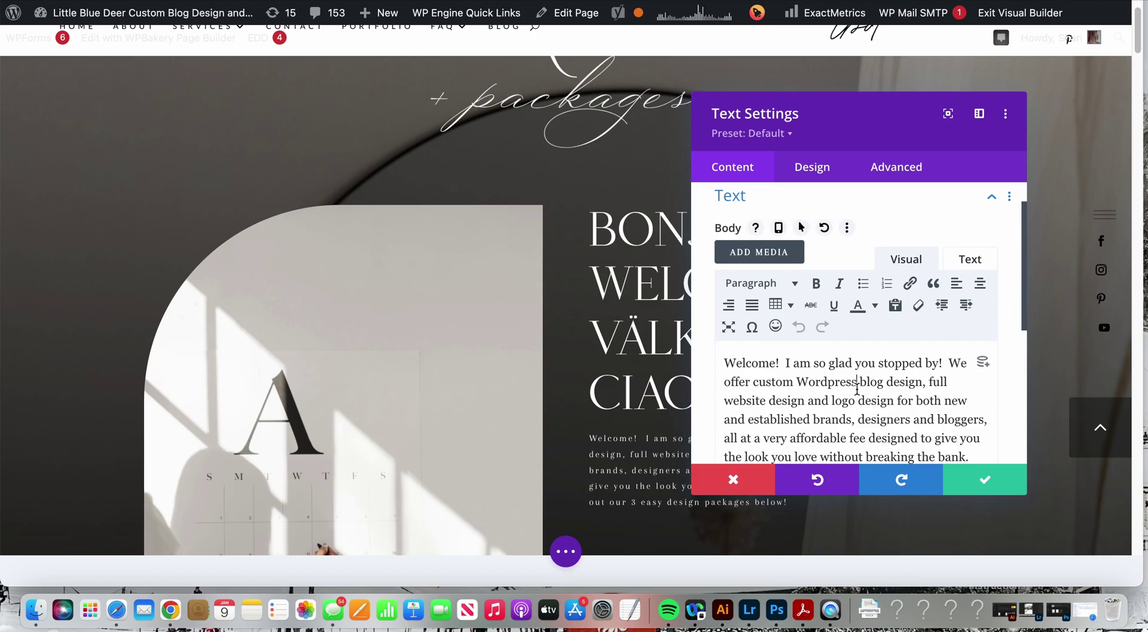
Try to insert a link on the word "Wordpress" in the welcome paragraph, and close the text settings.
left_click_drag(856, 383, 782, 383)
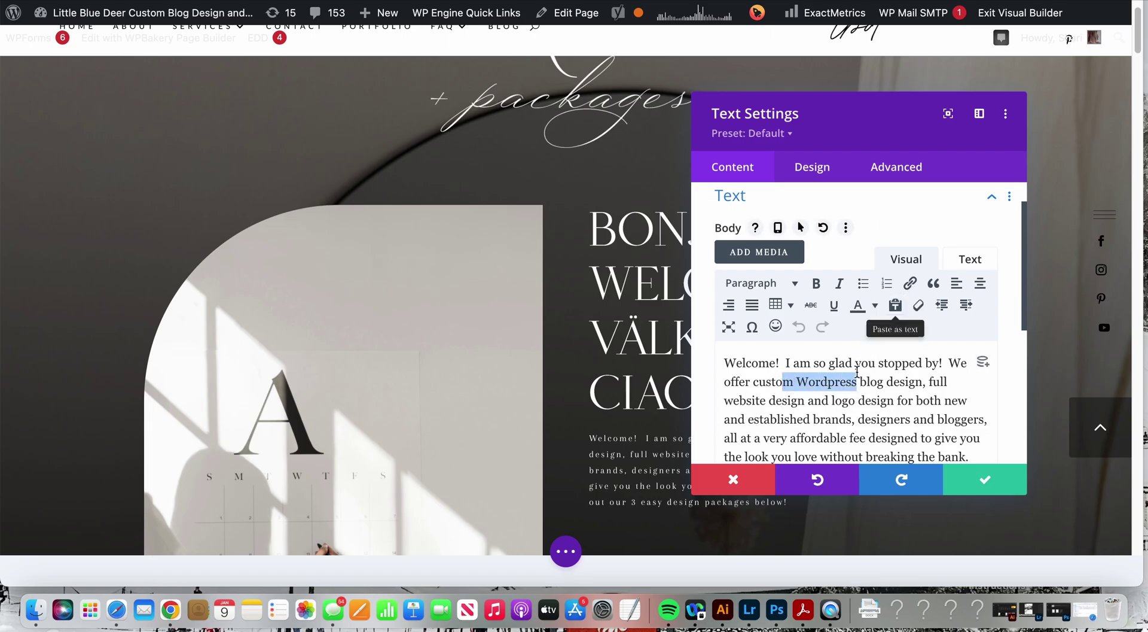
left_click(837, 403)
left_click_drag(857, 382, 796, 384)
left_click(912, 285)
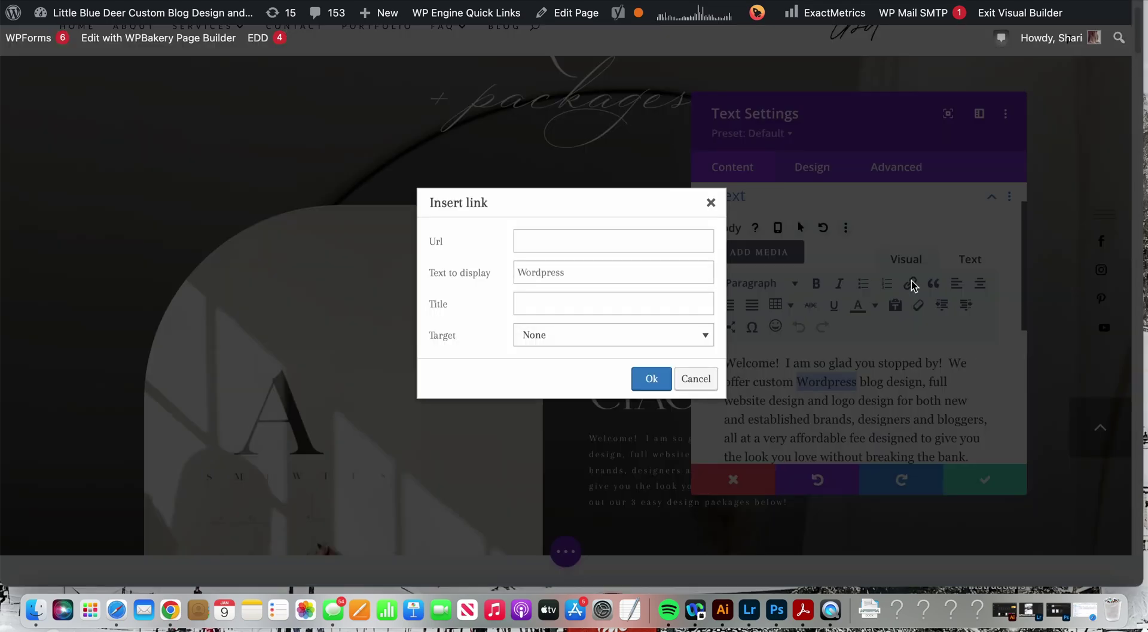
left_click(652, 246)
left_click(710, 202)
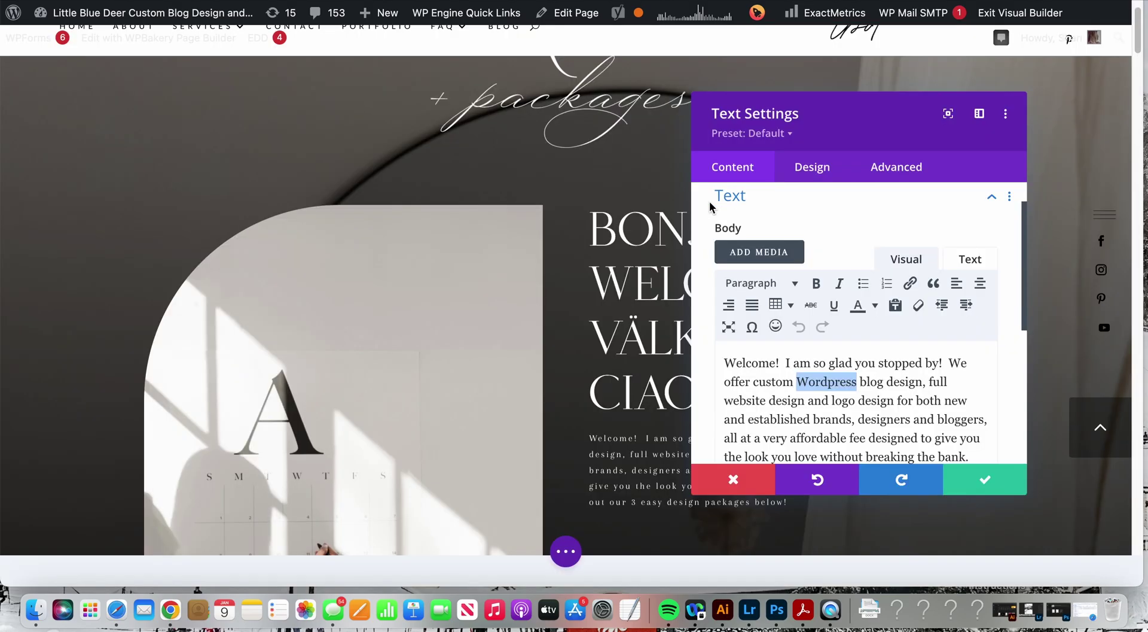
left_click(861, 402)
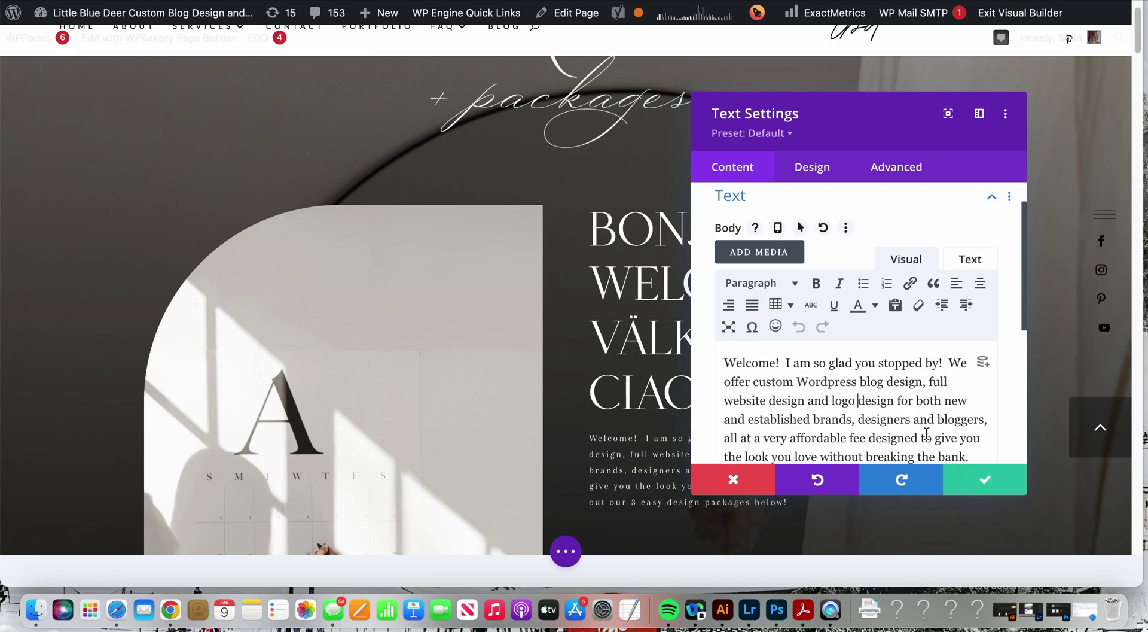
left_click(985, 479)
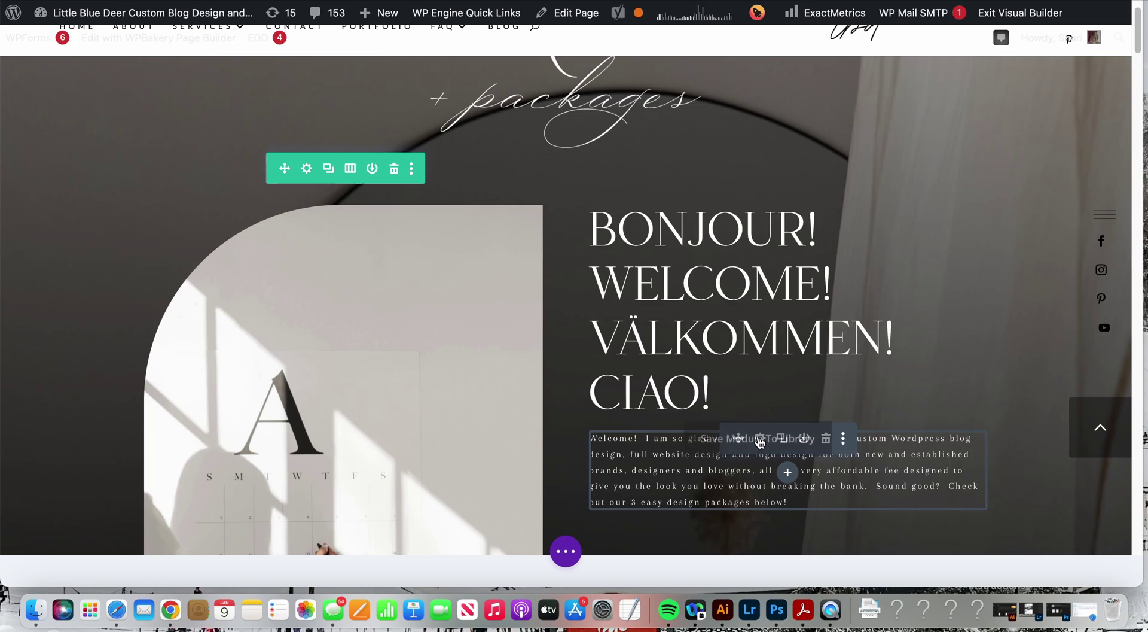
Check the HTML source of the welcome paragraph below the greeting heading and save the module settings.
left_click(760, 439)
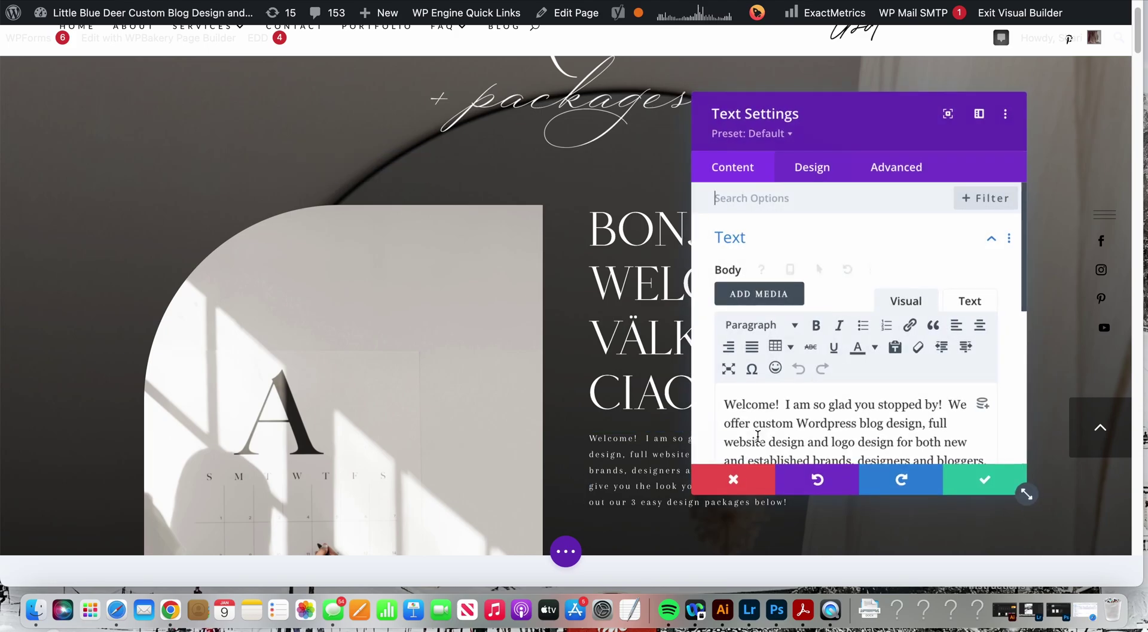
left_click(969, 304)
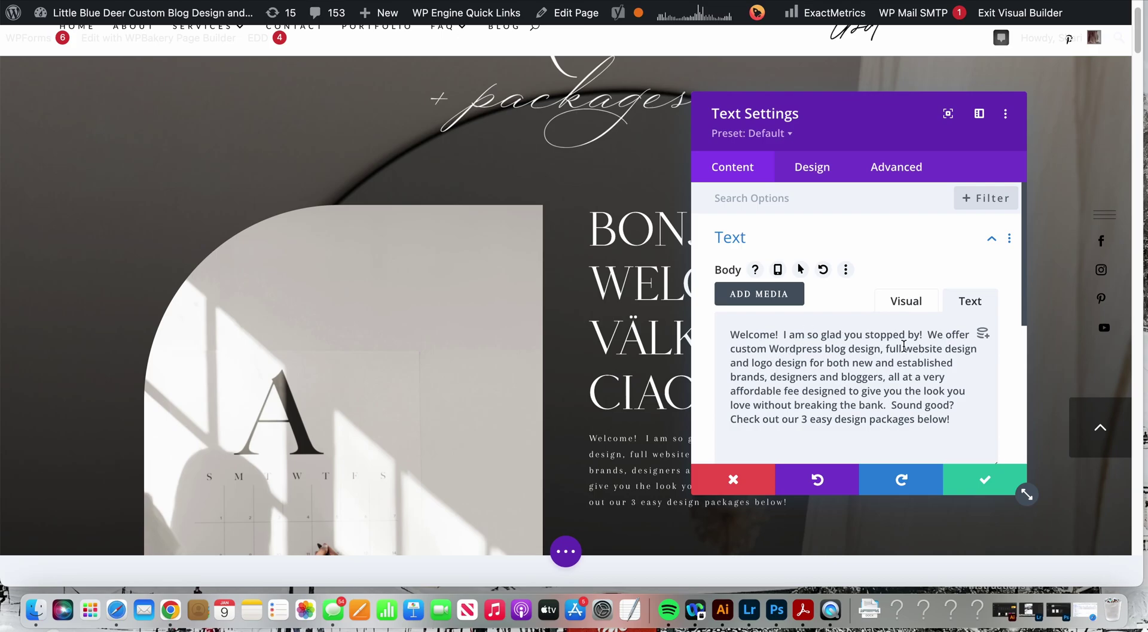
left_click(984, 487)
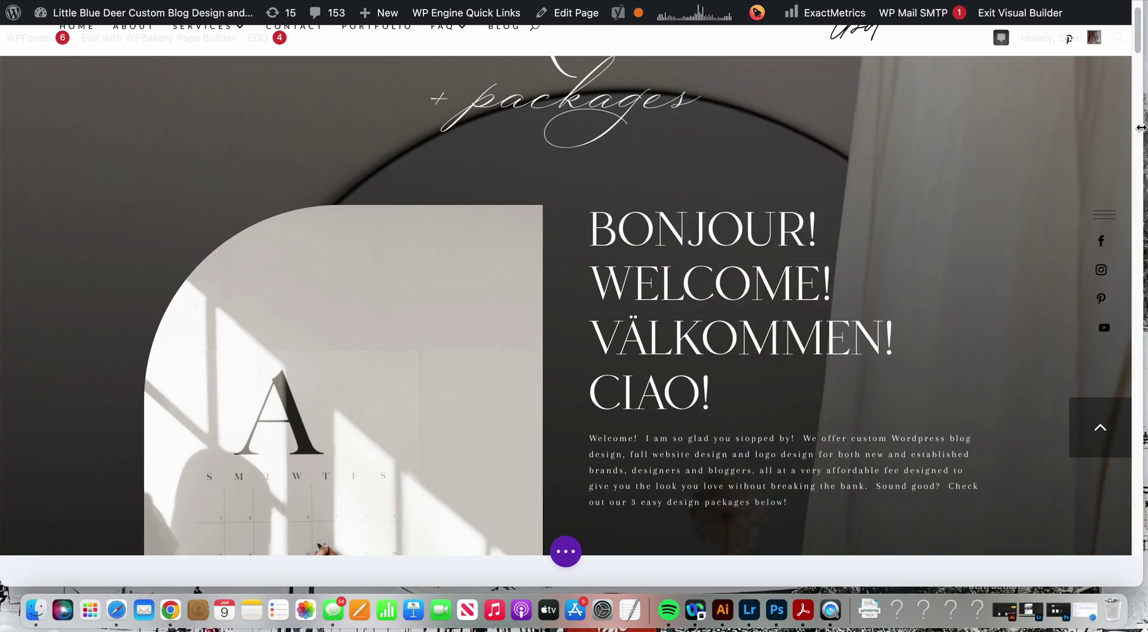
Open the image settings of the stacked books picture beside the Additional Services section.
left_click_drag(1137, 55, 1141, 473)
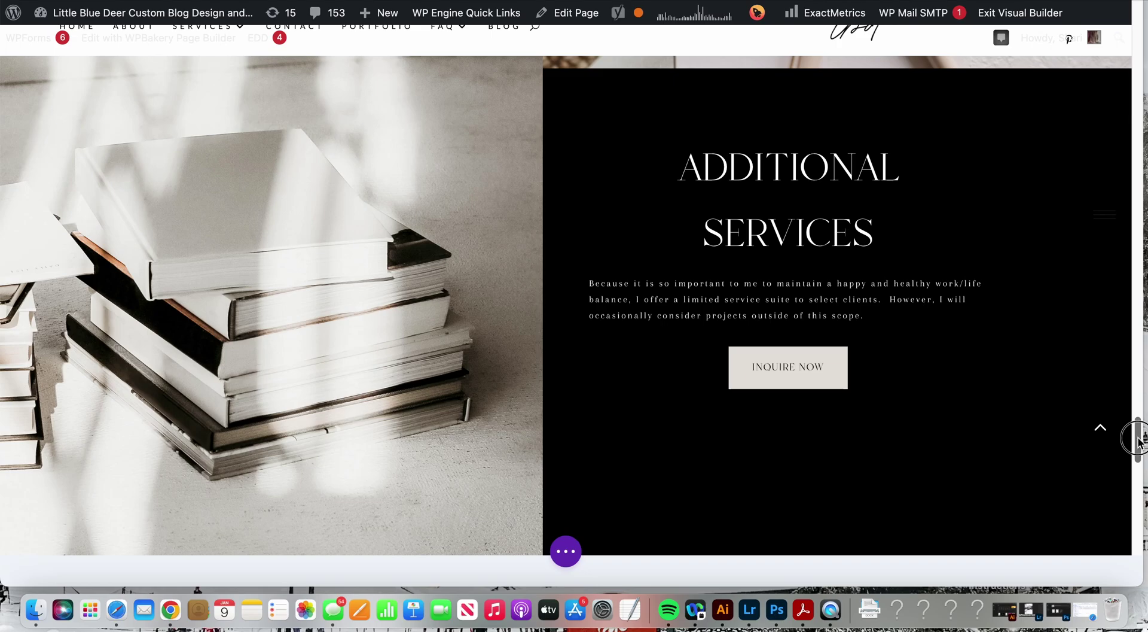
left_click_drag(1130, 436, 1131, 417)
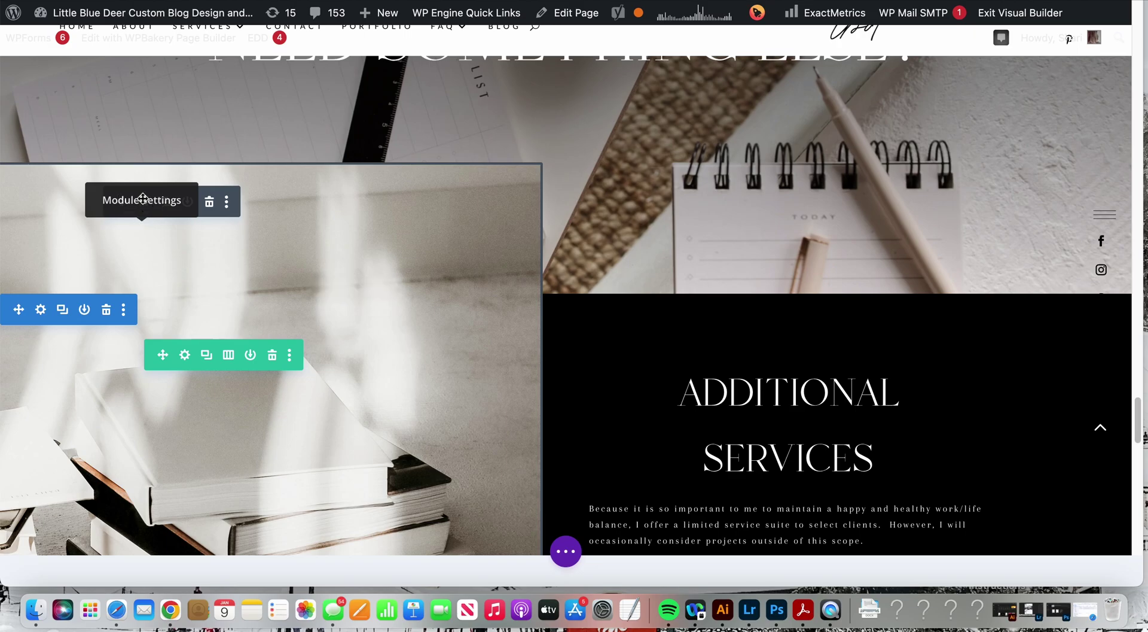
left_click(143, 202)
mouse_move(789, 309)
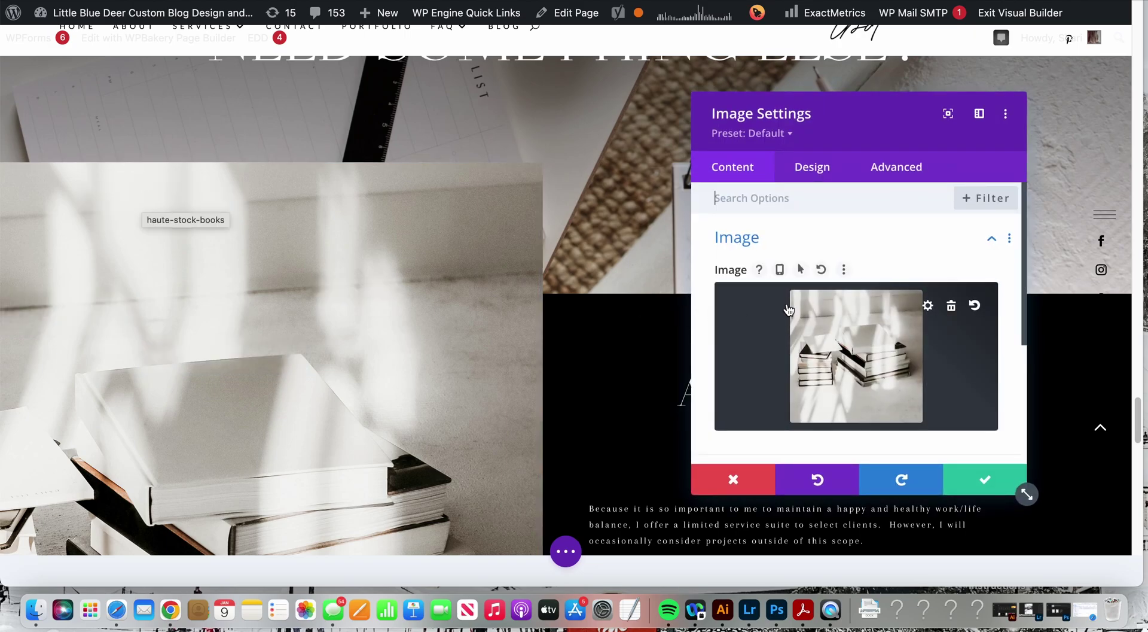
Replace the books picture with haute-stock-photography-subscription-reflection-collection-15-crop.jpg from the media library.
left_click(829, 355)
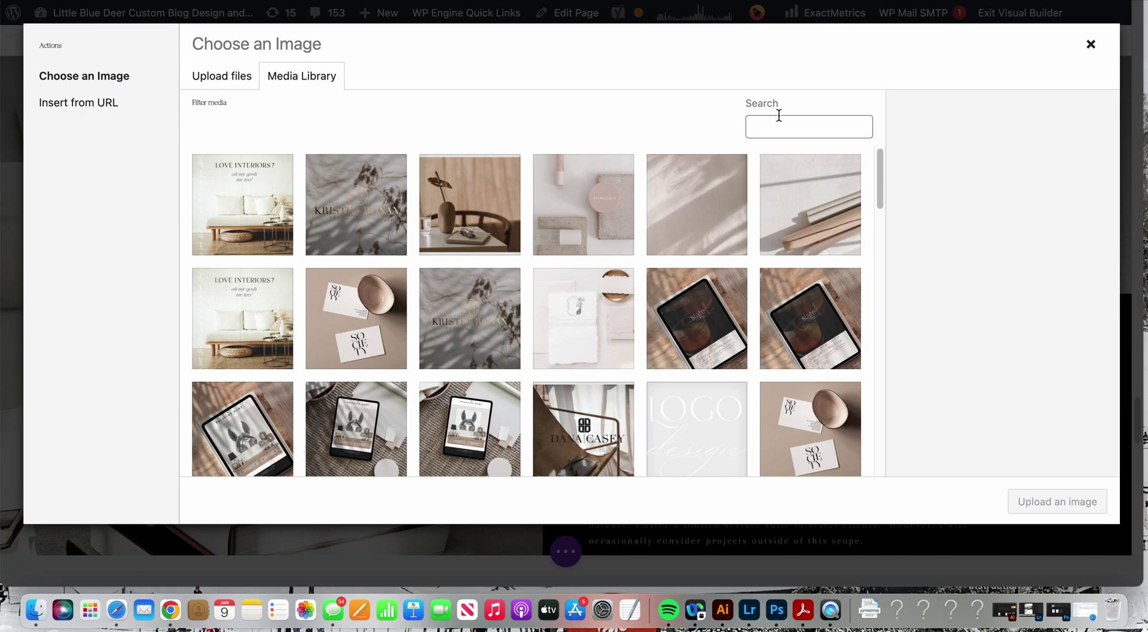
left_click(454, 210)
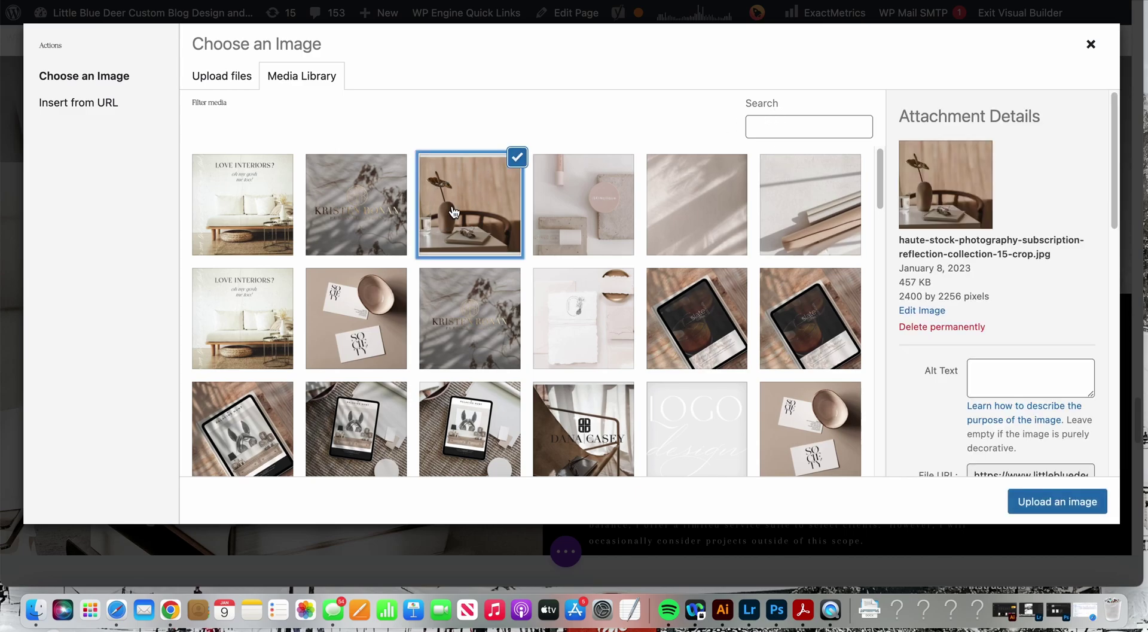
left_click(1051, 500)
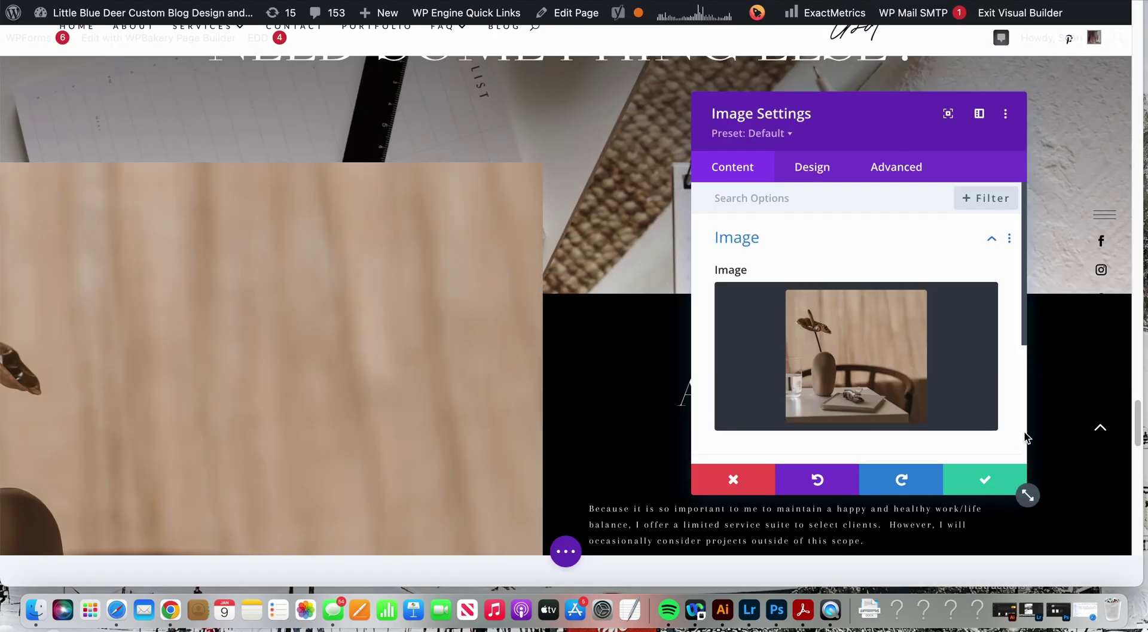
left_click_drag(1024, 340, 1026, 413)
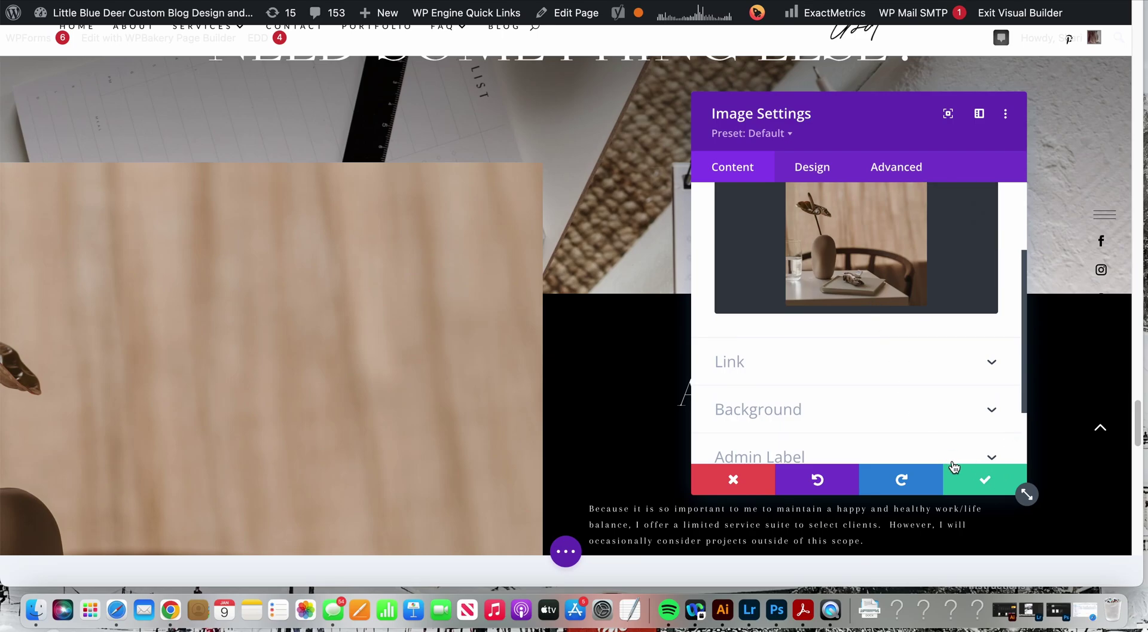
Set the module's image to haute-stock-photography-subscription-mocha-collection-final-16-scaled.jpg from the media library and save the module settings.
left_click(868, 234)
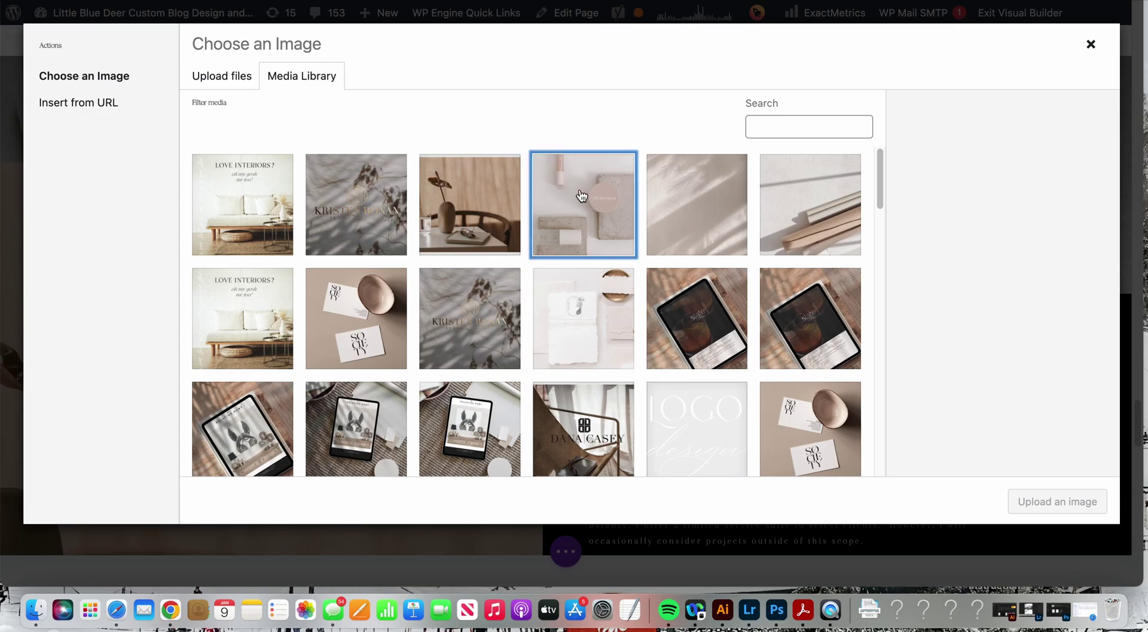
left_click(585, 200)
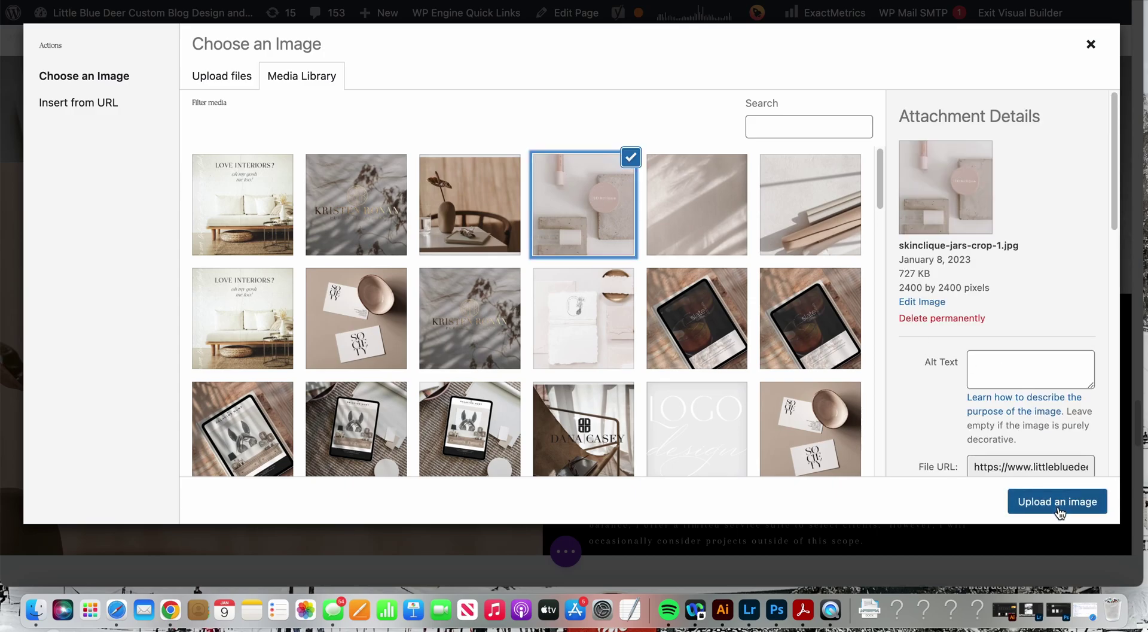
left_click(695, 211)
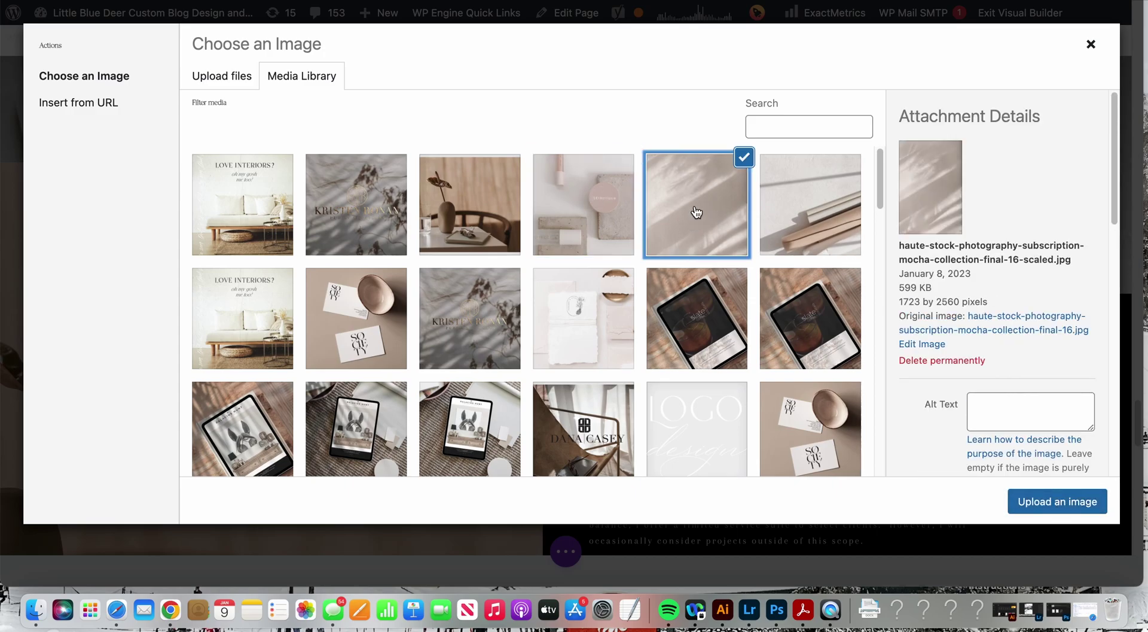
left_click(1026, 499)
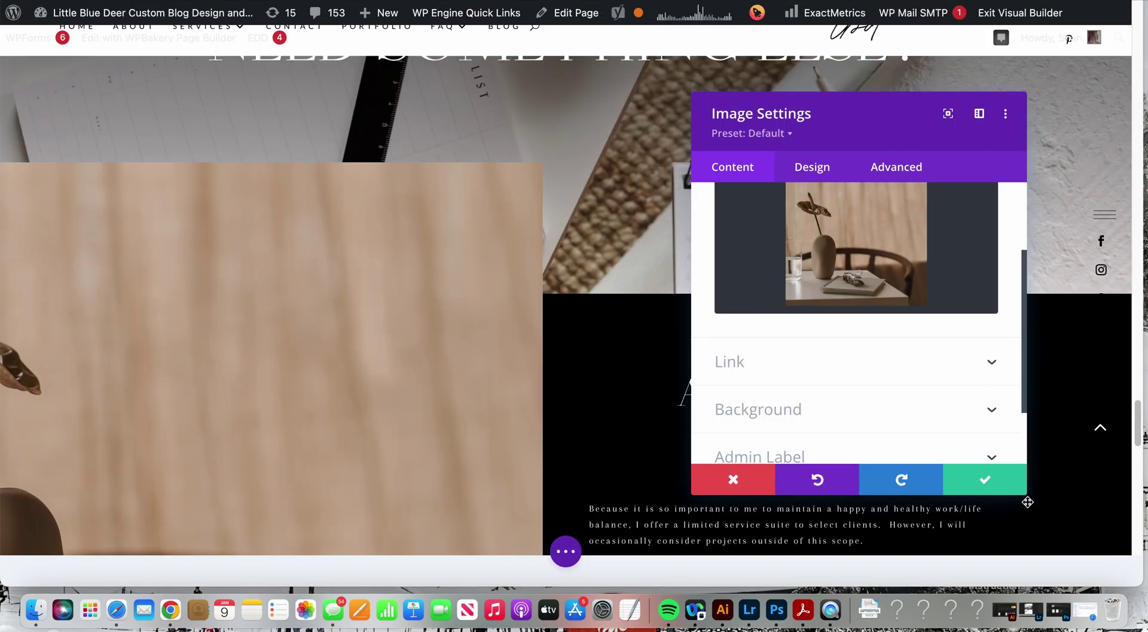
left_click(880, 256)
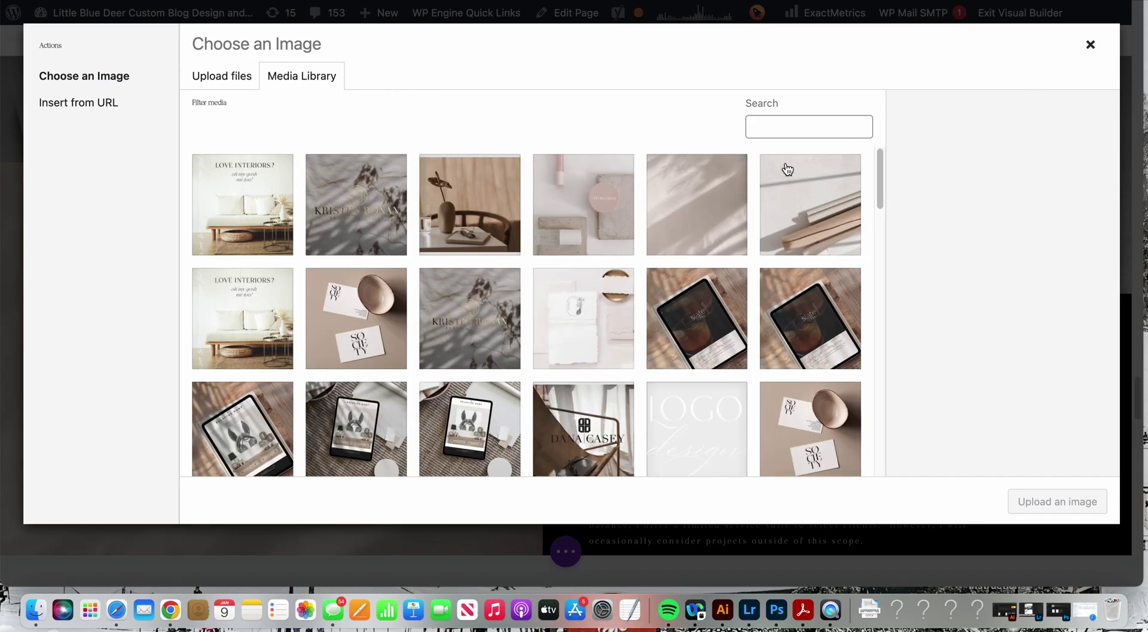
left_click(706, 197)
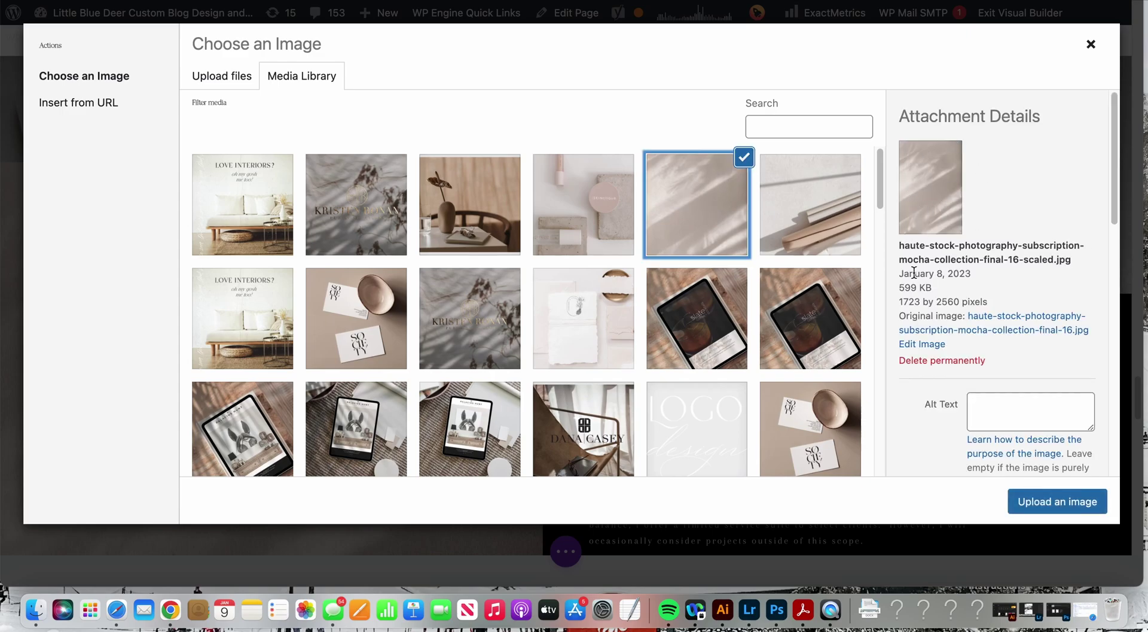
left_click(1052, 507)
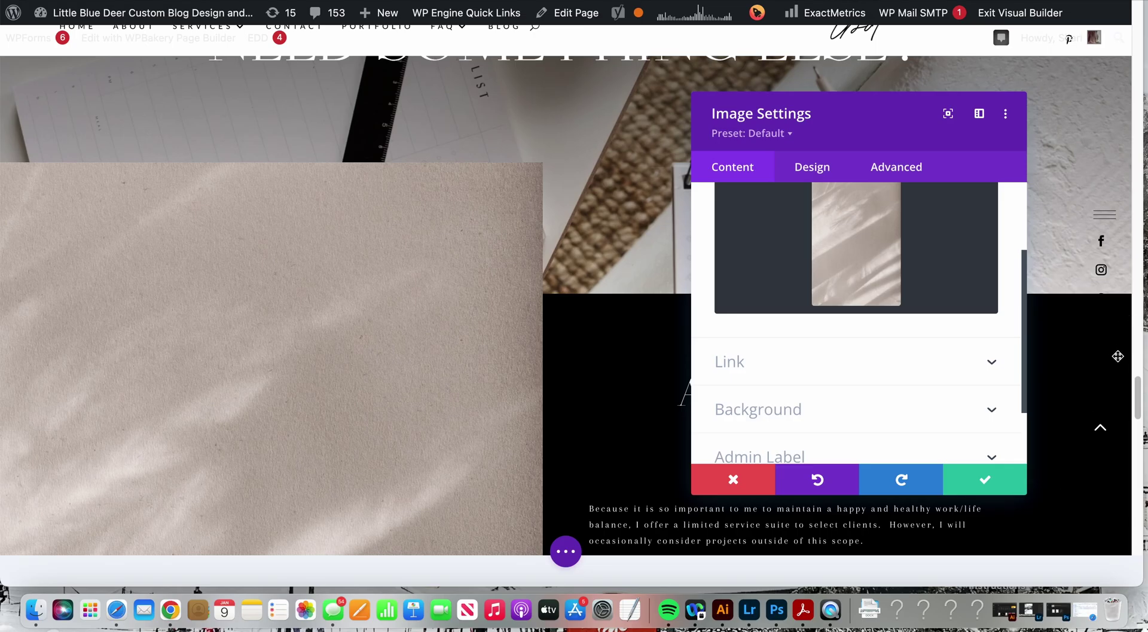
mouse_move(1136, 396)
left_mouse_down()
mouse_move(1131, 436)
mouse_move(1133, 385)
left_mouse_up()
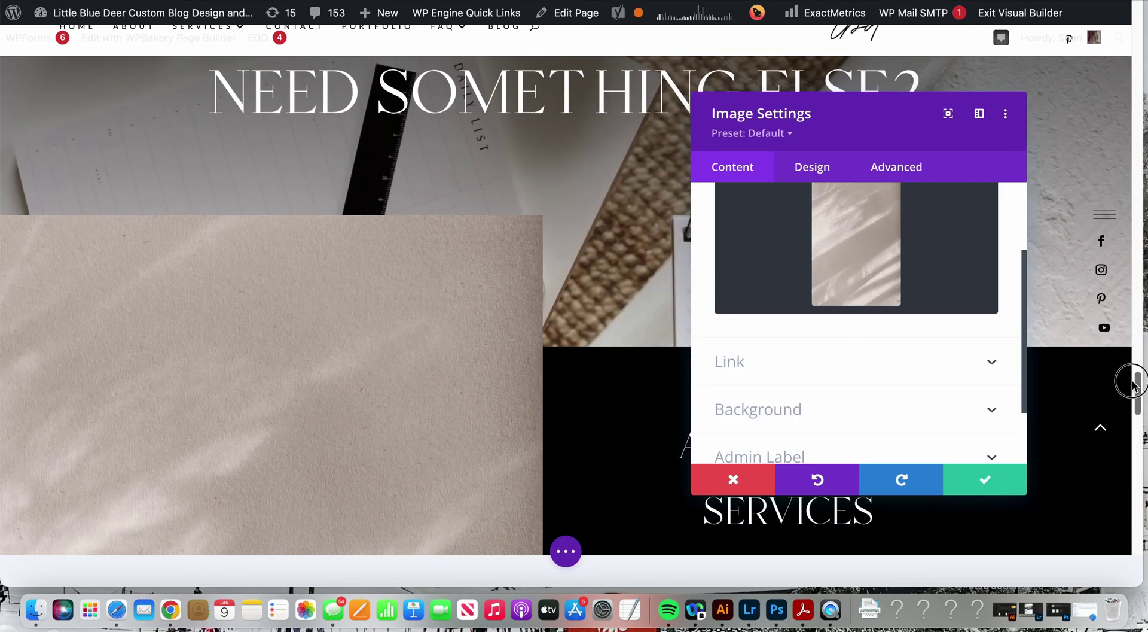
left_click(987, 481)
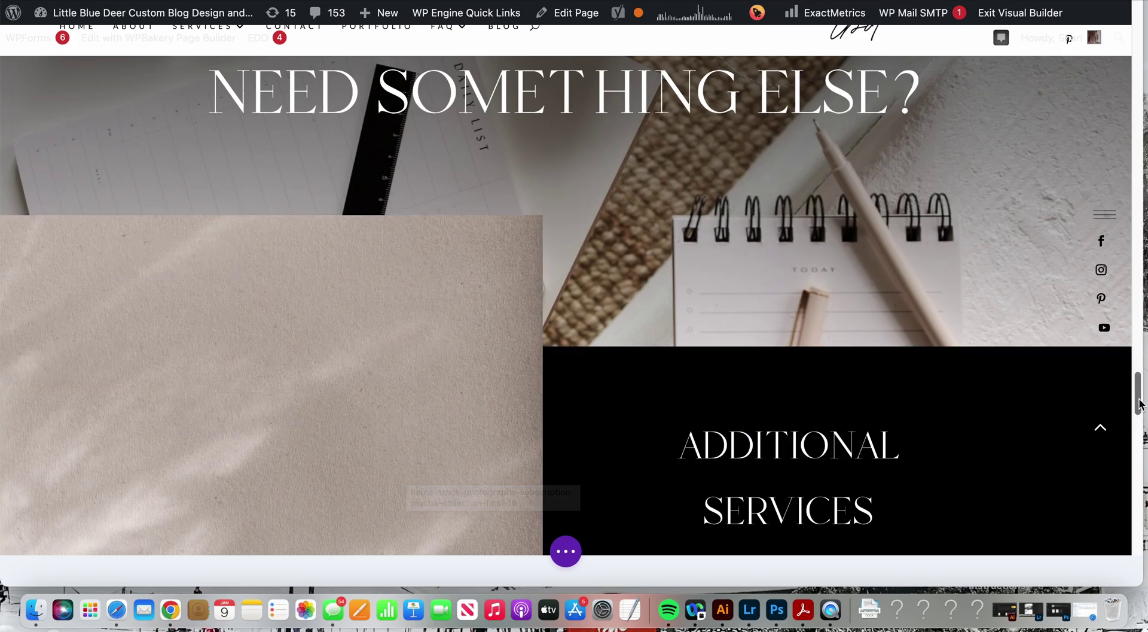
Save the Services page and exit the Visual Builder.
left_click_drag(1140, 403, 1139, 419)
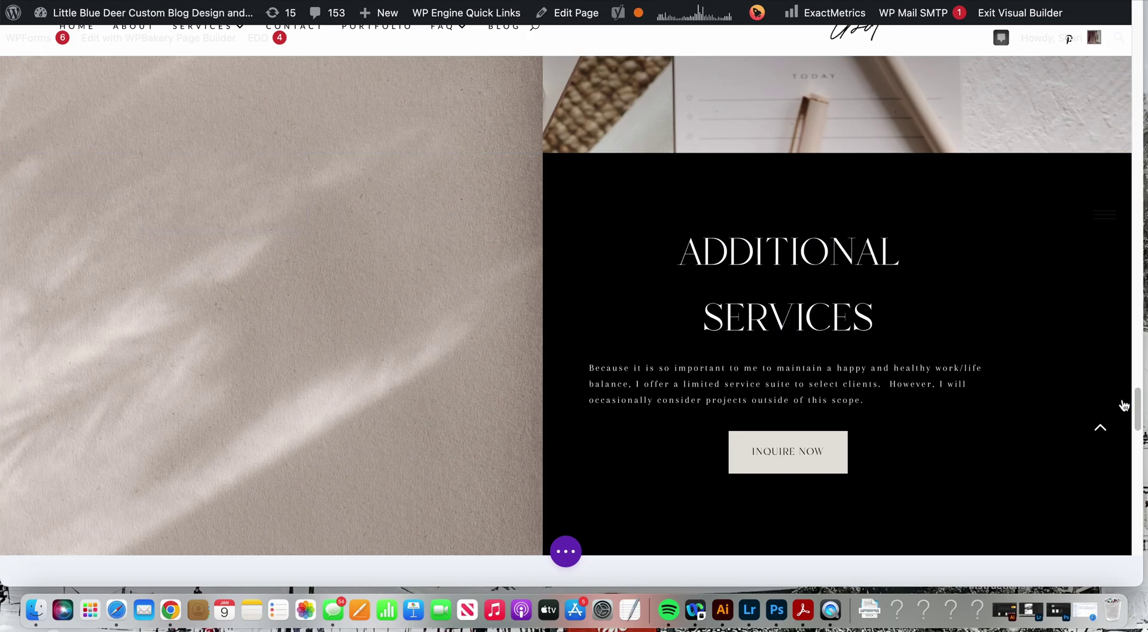
left_click_drag(1138, 405, 1106, 25)
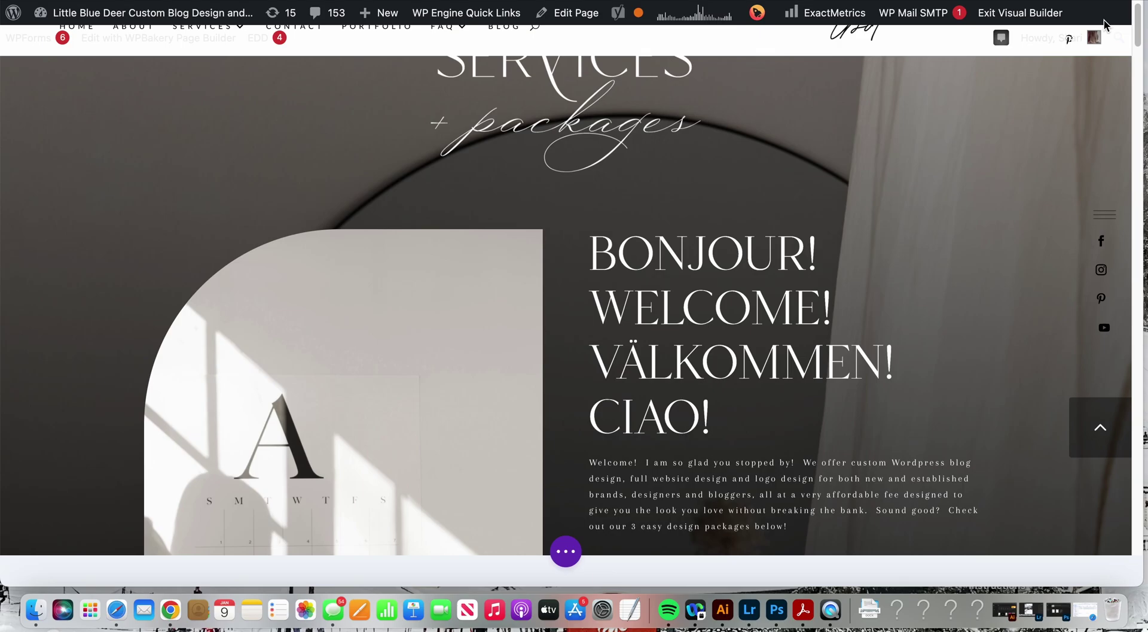
mouse_move(731, 410)
left_click(567, 551)
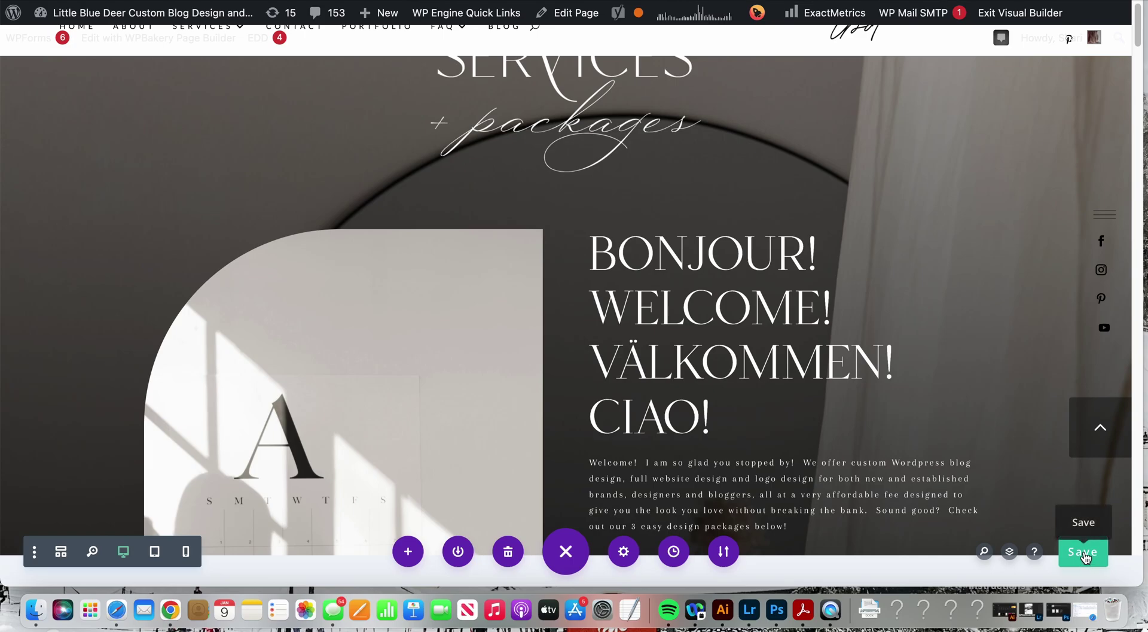
left_click(1085, 555)
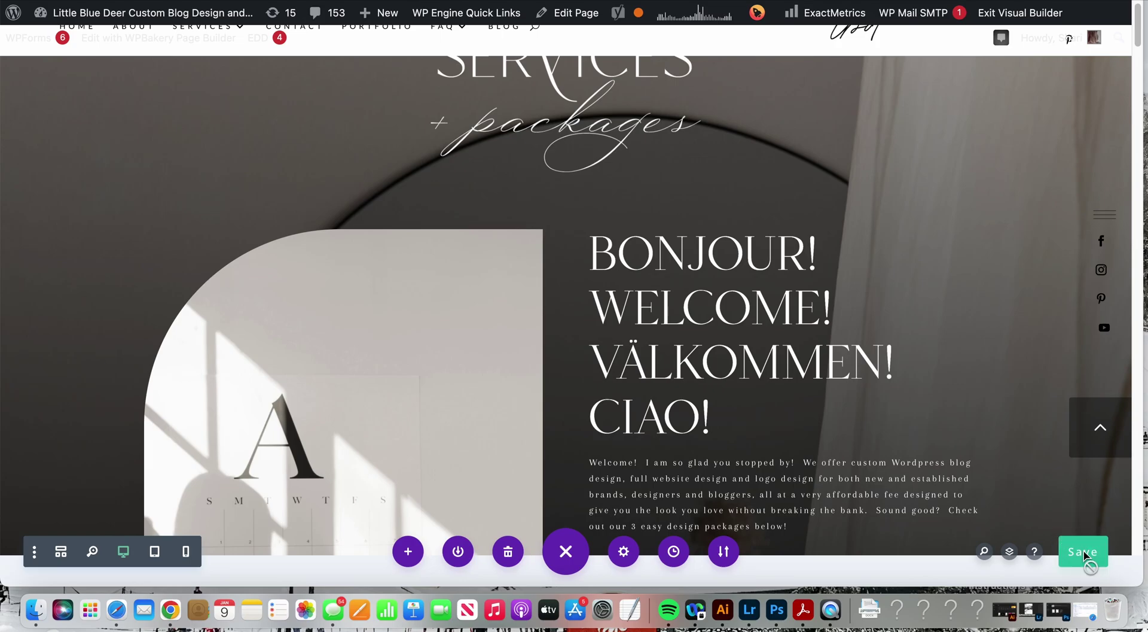
left_click(1010, 20)
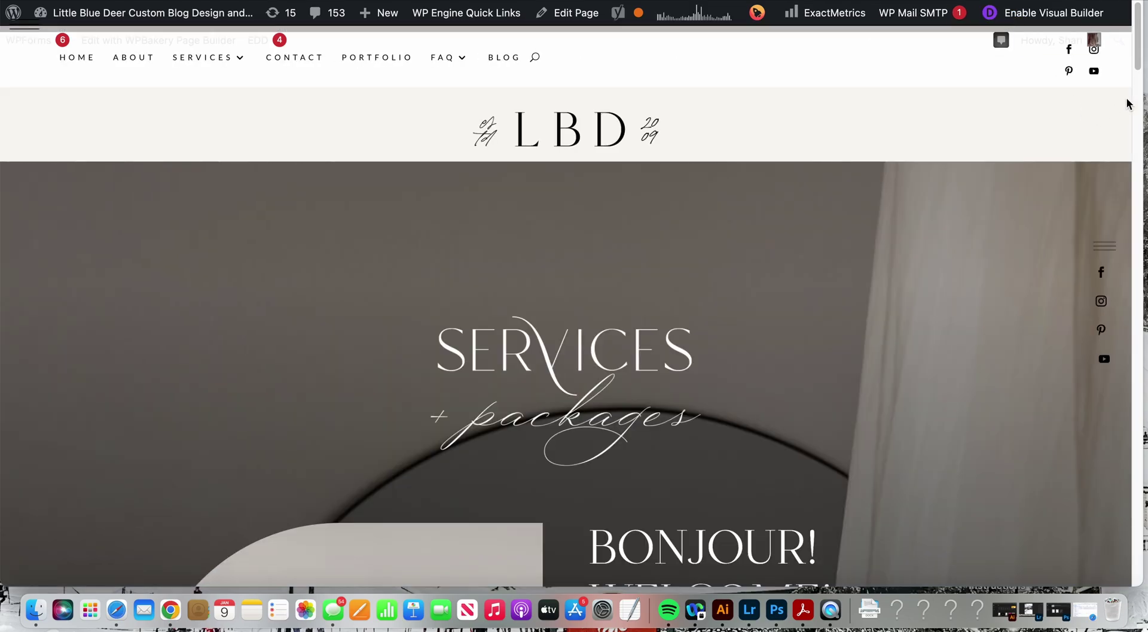
Check the replaced image beside Additional Services on the live Services page.
left_click_drag(1140, 62, 1120, 469)
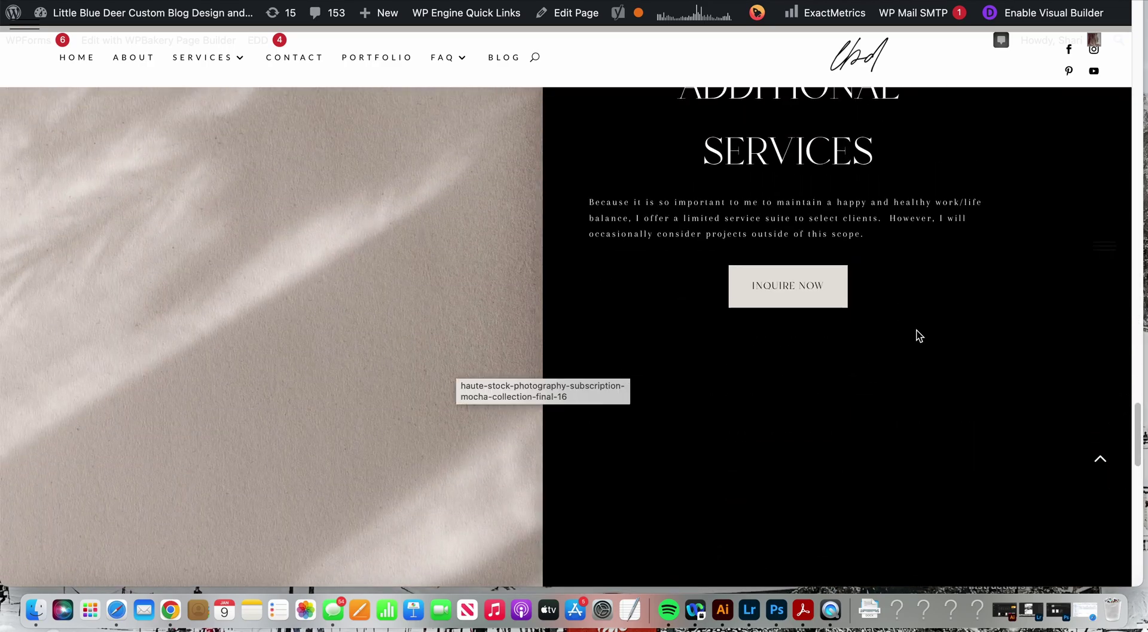
left_click(1134, 439)
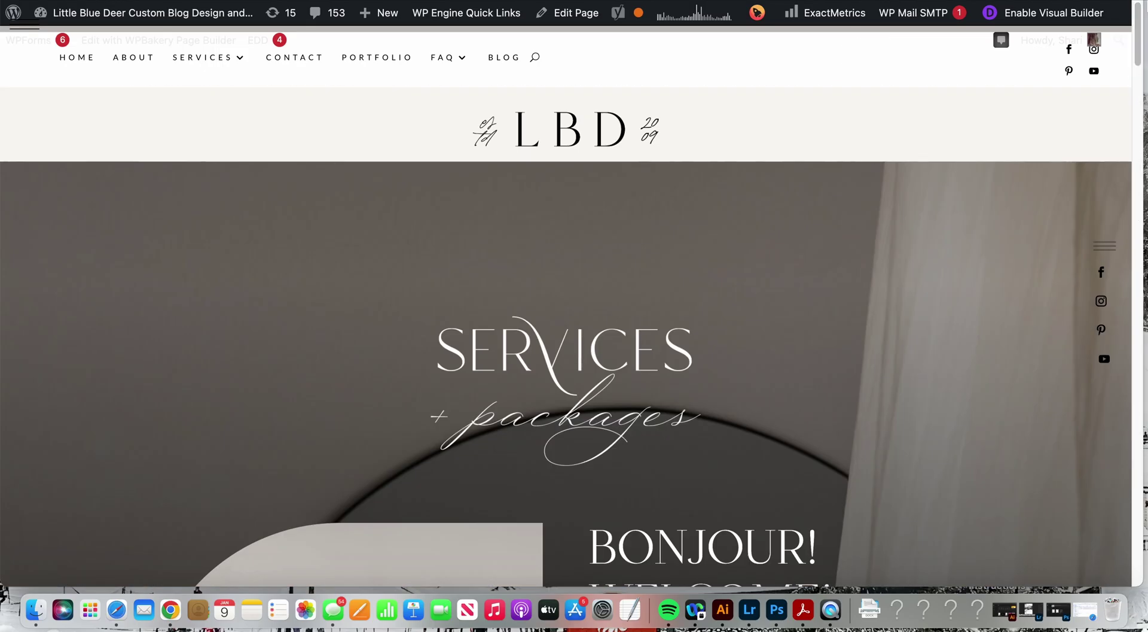
Reopen the Services page in the Visual Builder, show the builder's page controls, and exit the builder.
left_click(1050, 15)
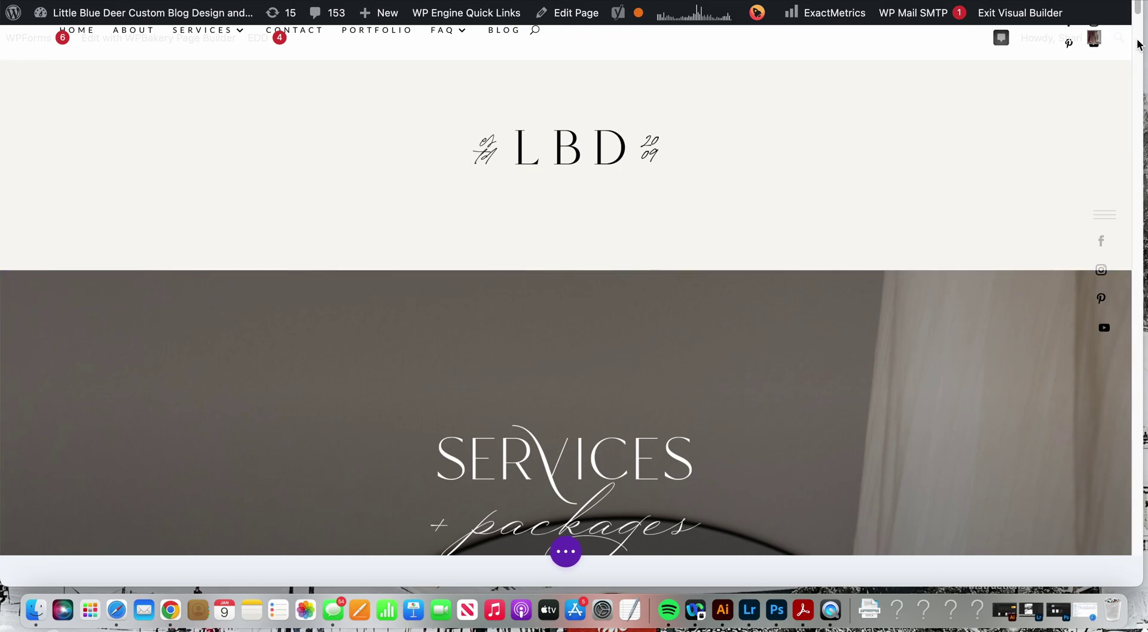
left_click_drag(1136, 15, 1138, 60)
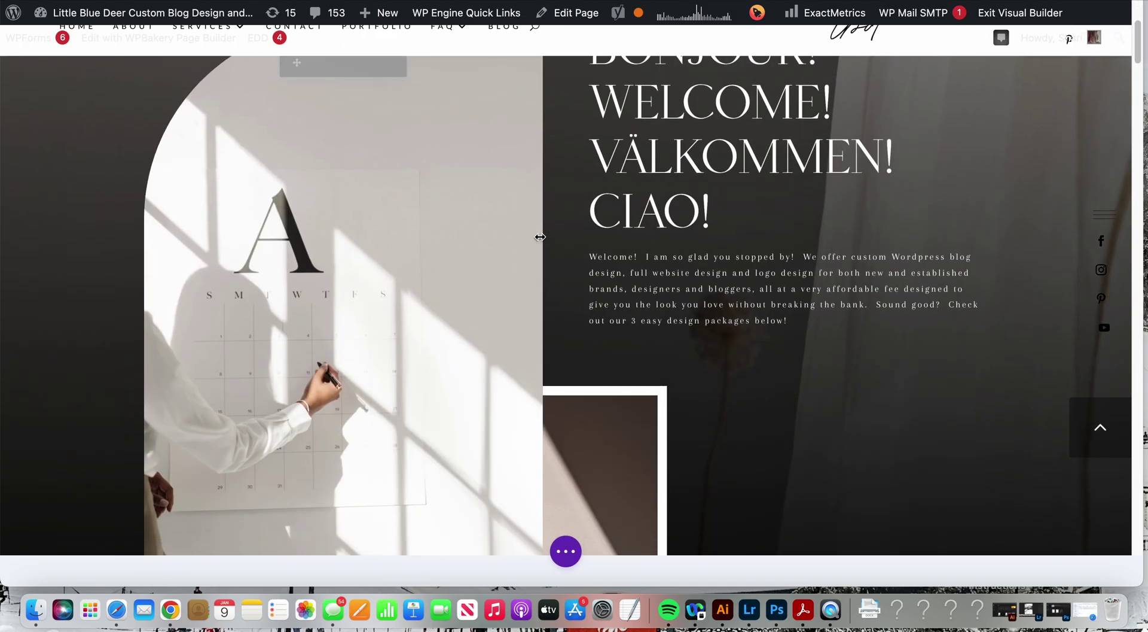
left_click(566, 551)
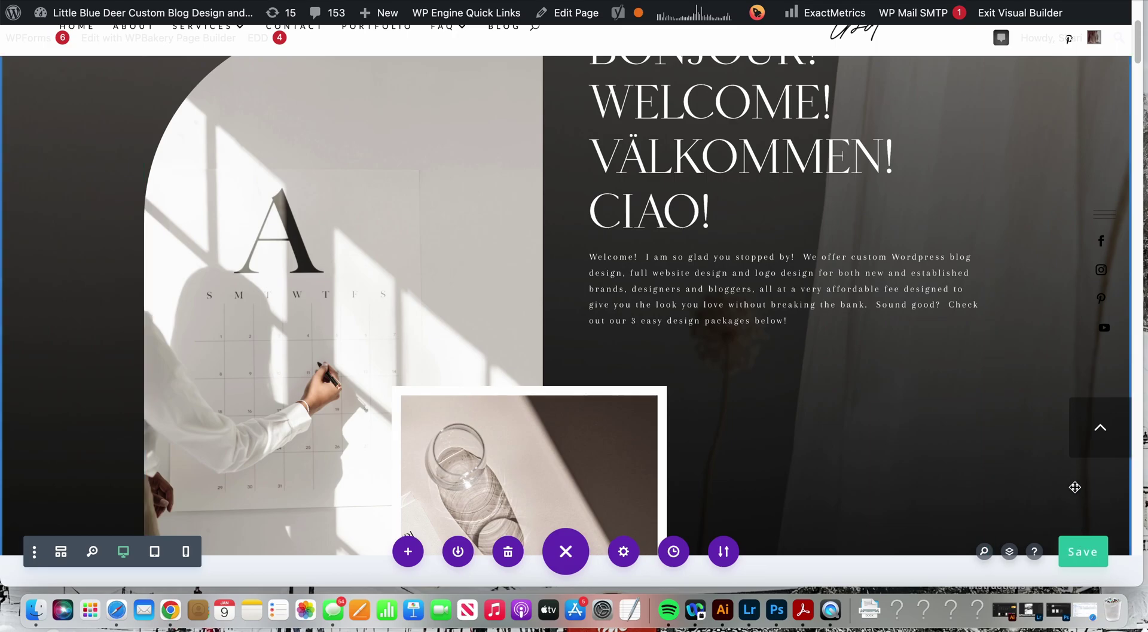
left_click(1037, 14)
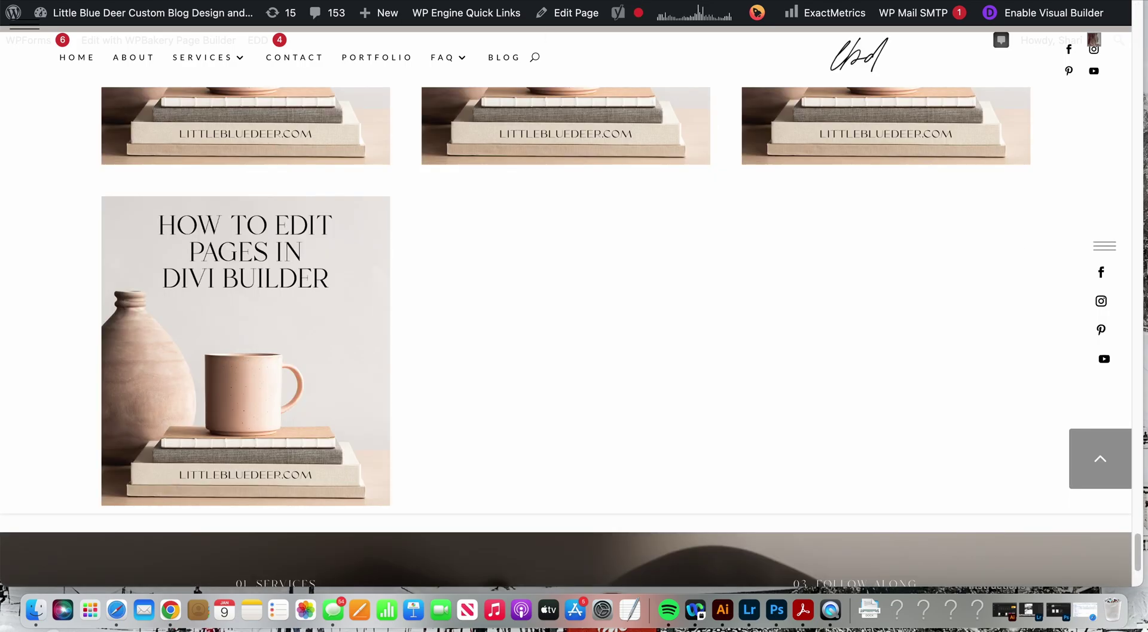
Look over the tutorial posts on the WordPress Tutorials page up to its header.
left_click(1138, 542)
left_click_drag(1138, 542, 1125, 30)
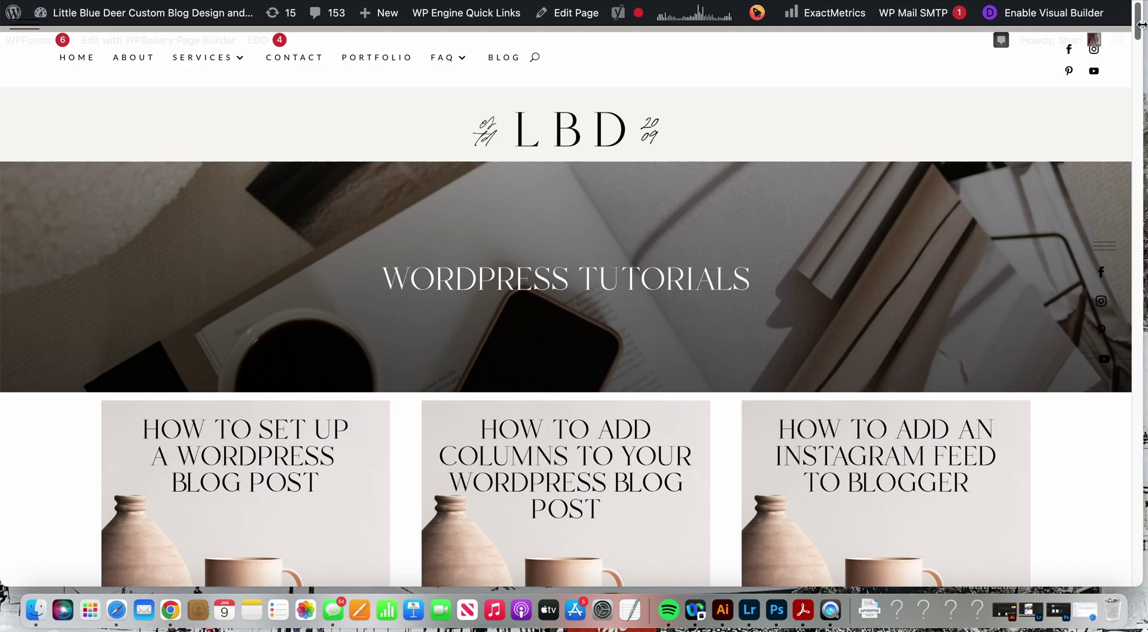
mouse_move(1138, 27)
left_mouse_down()
mouse_move(1138, 58)
mouse_move(1142, 24)
left_mouse_up()
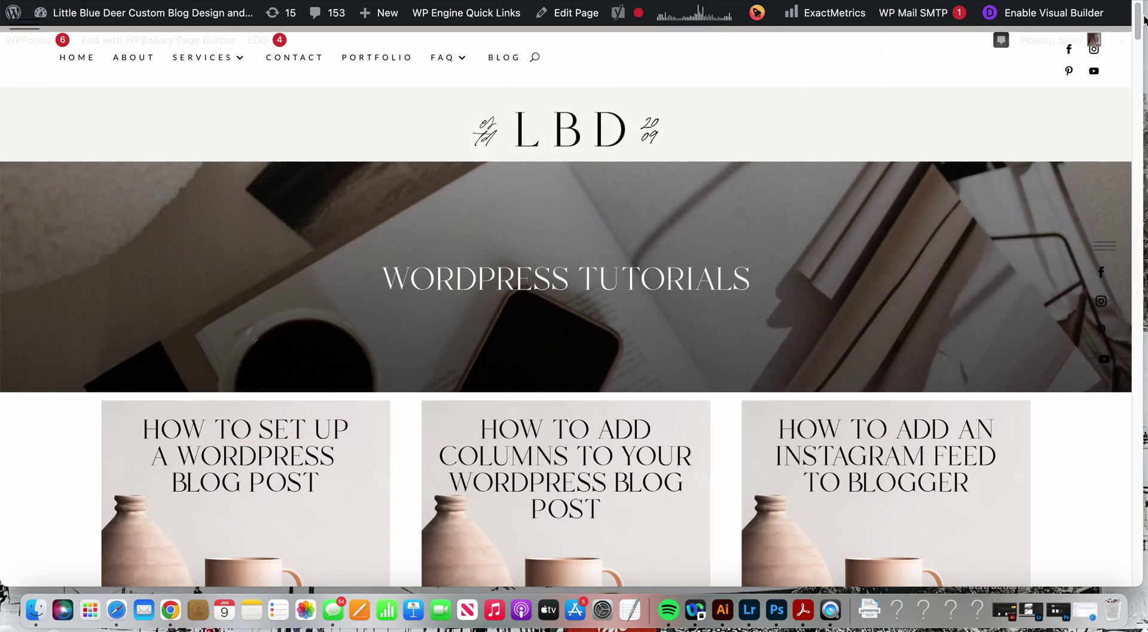